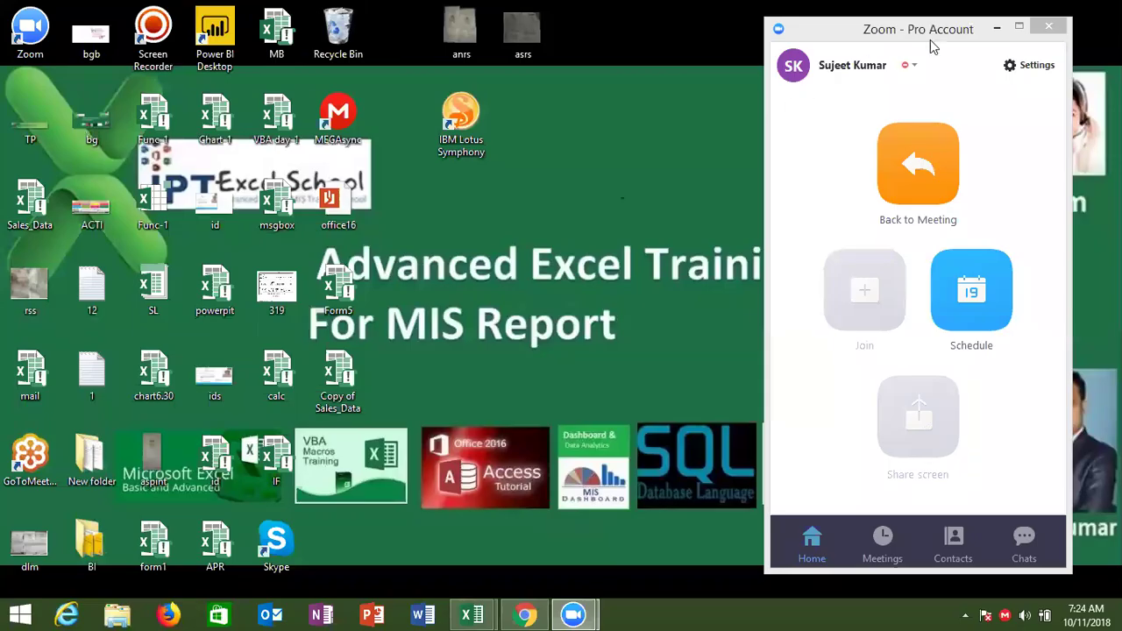
Step: Minimize the Zoom window and dismiss the hidden tray icons popup to clear the desktop
click(992, 28)
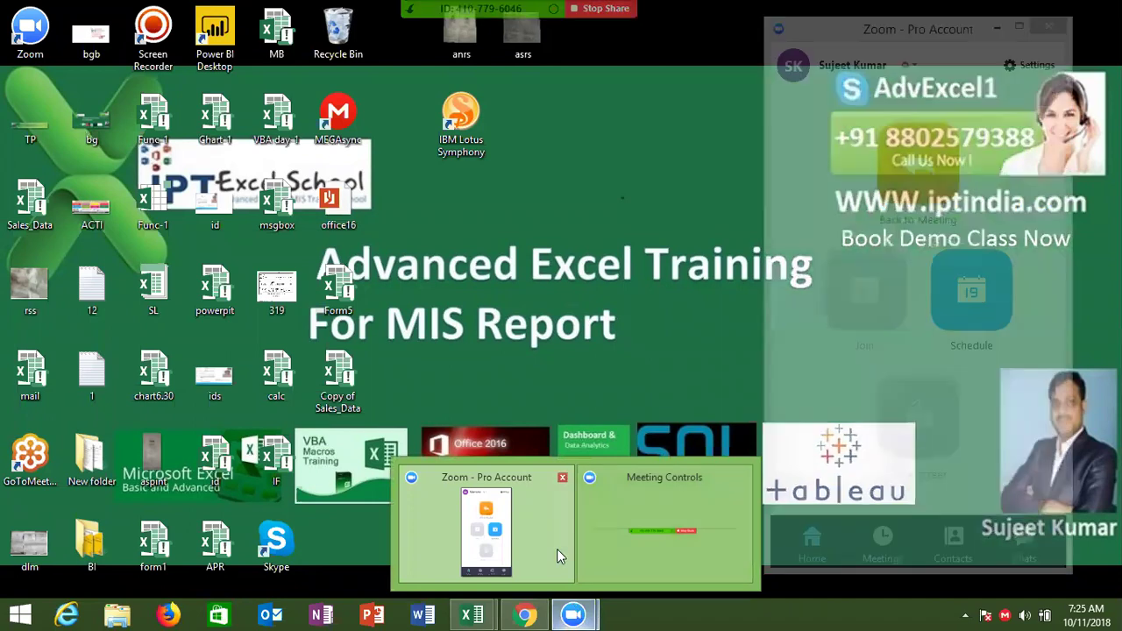
click(965, 615)
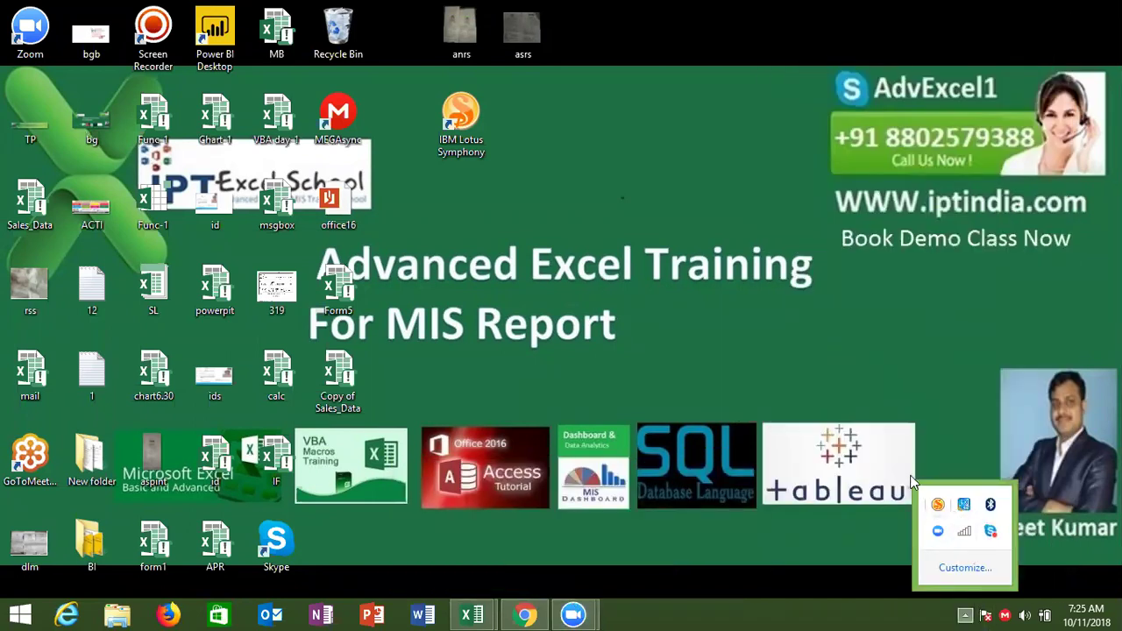
click(870, 417)
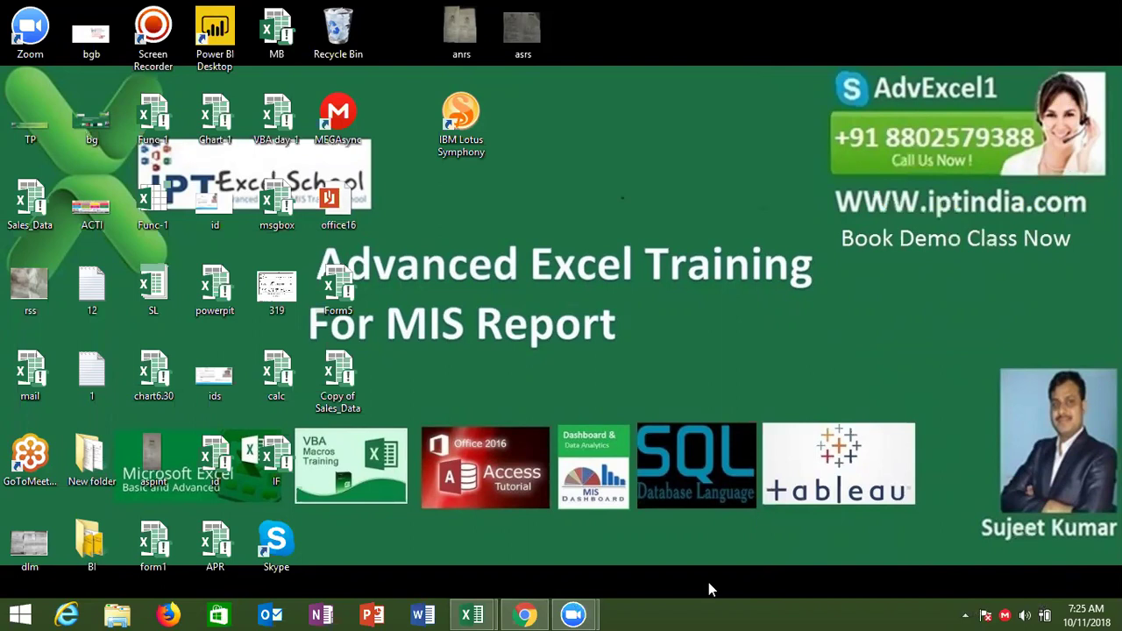
Step: In Chrome's YouTube comments tab, select the viewer's Day/Sales table for the lowest Monday sales
click(526, 615)
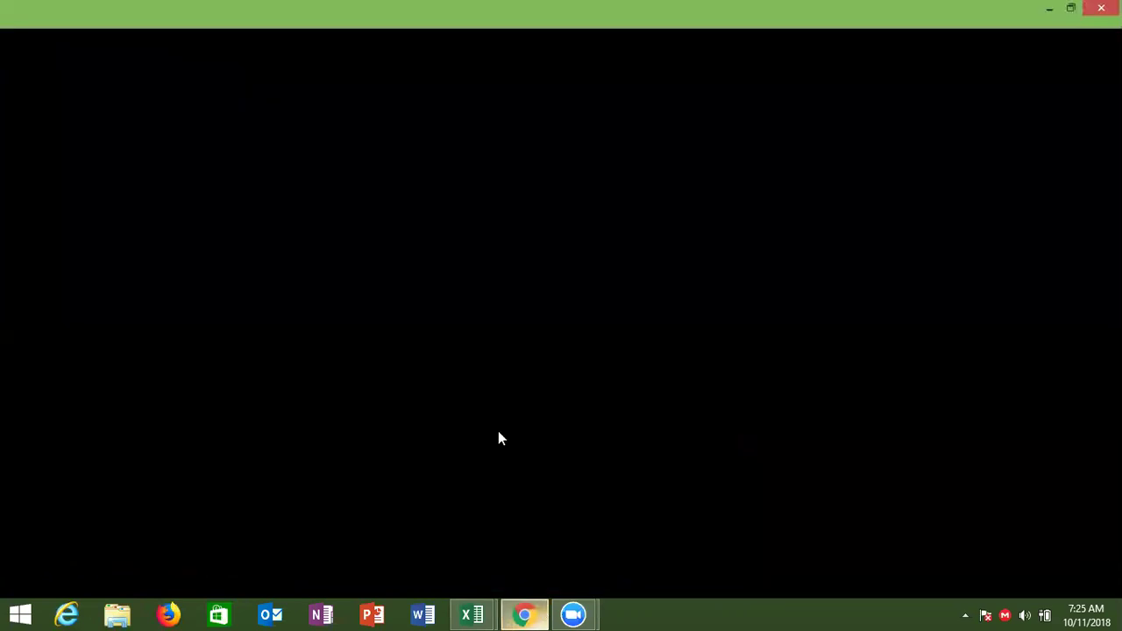
click(102, 11)
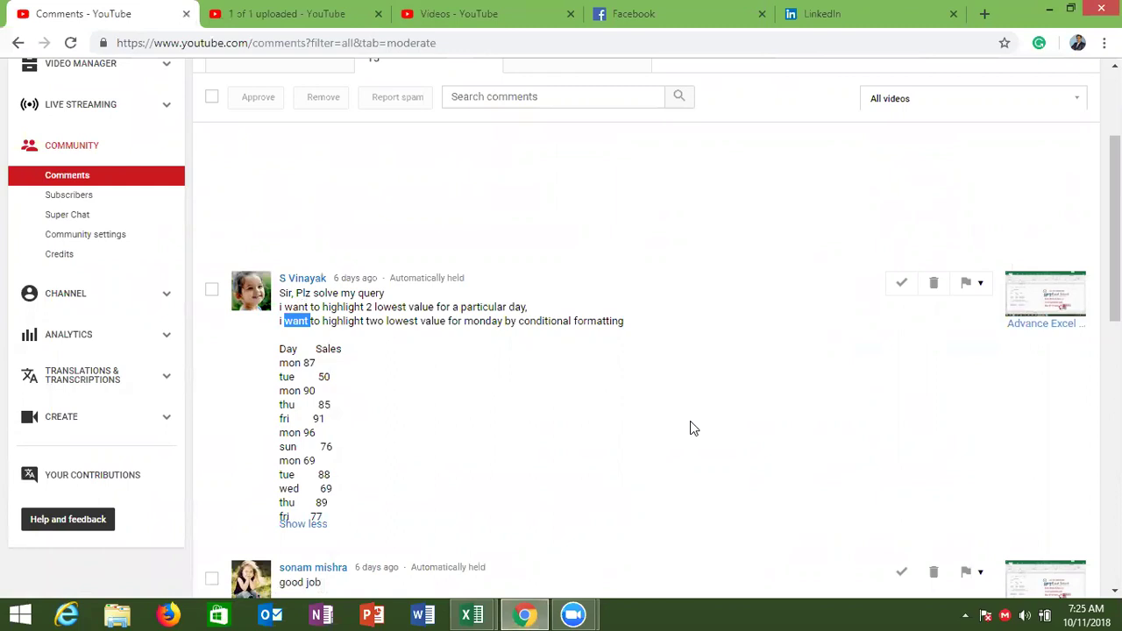
click(351, 348)
drag(282, 349, 338, 514)
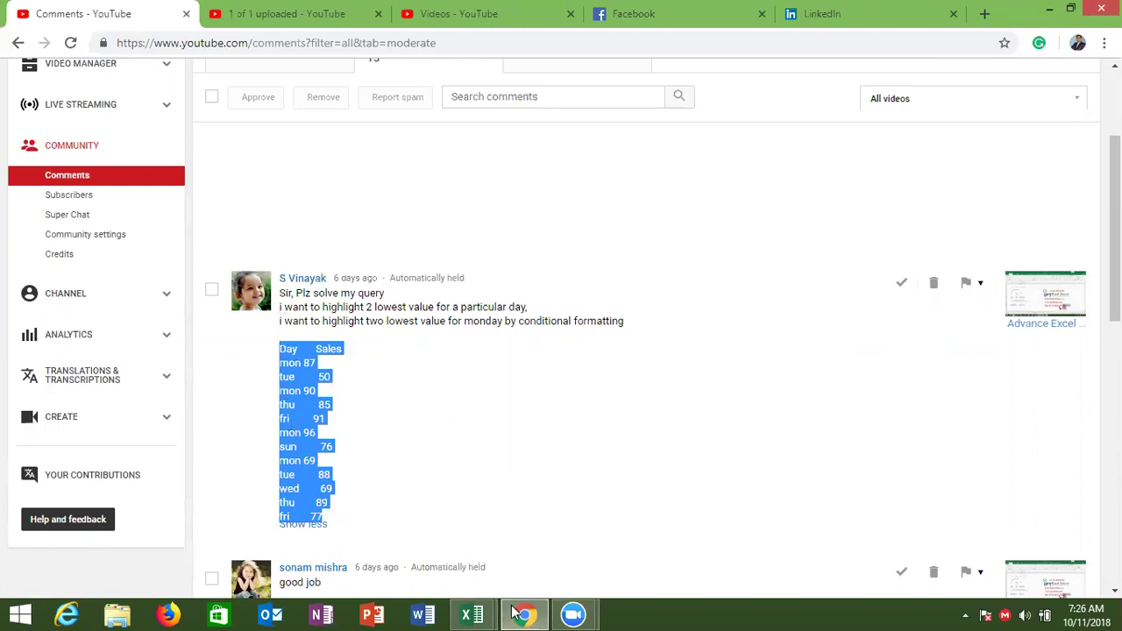
click(482, 614)
mouse_move(471, 614)
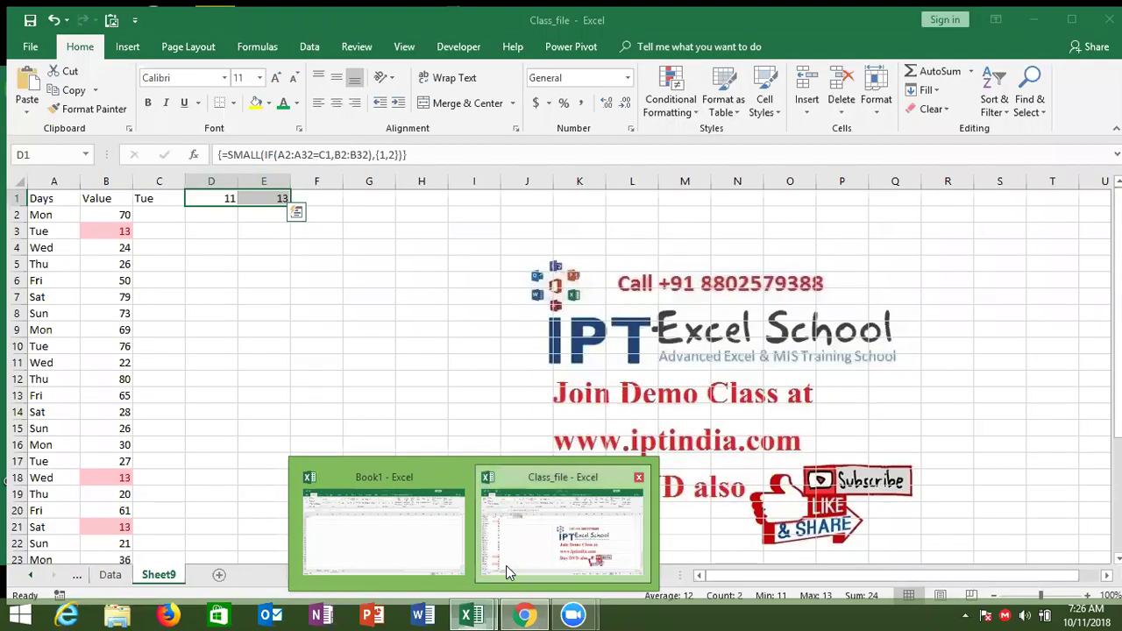
Step: In Class_file, clear all conditional formatting rules from the sheet and delete D1:E1's results
click(506, 566)
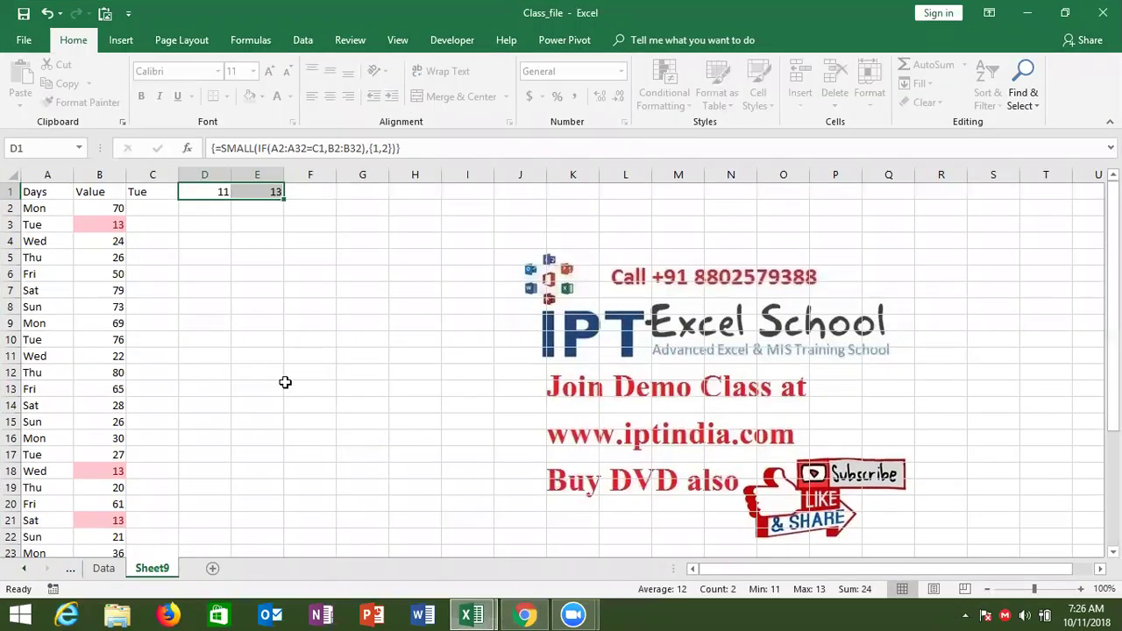
click(676, 96)
mouse_move(686, 327)
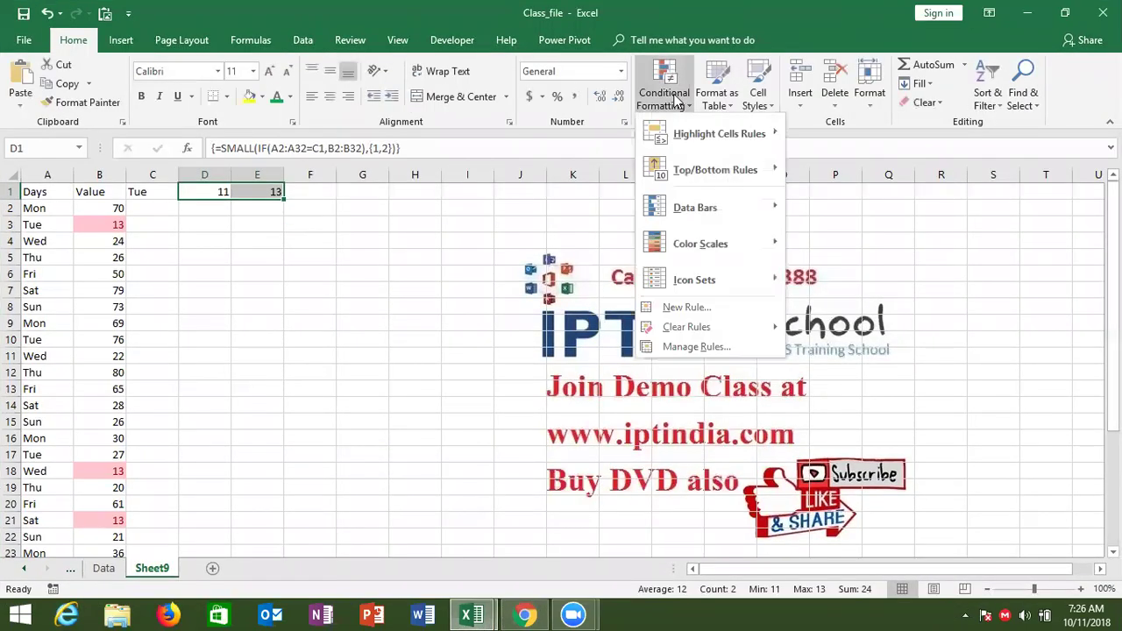
click(820, 355)
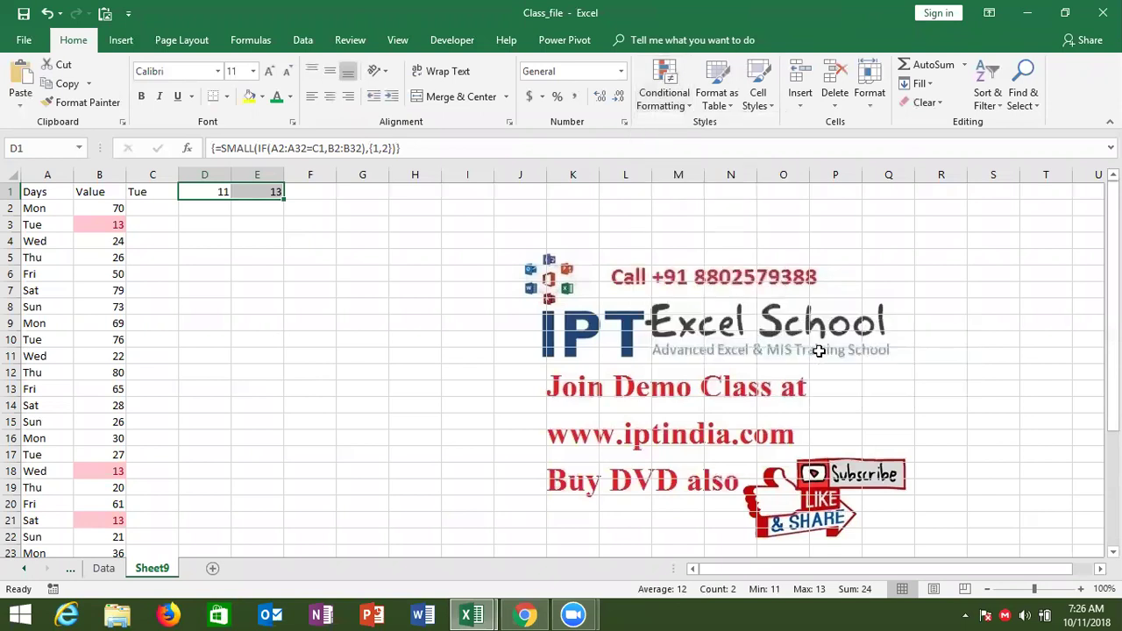
key(Delete)
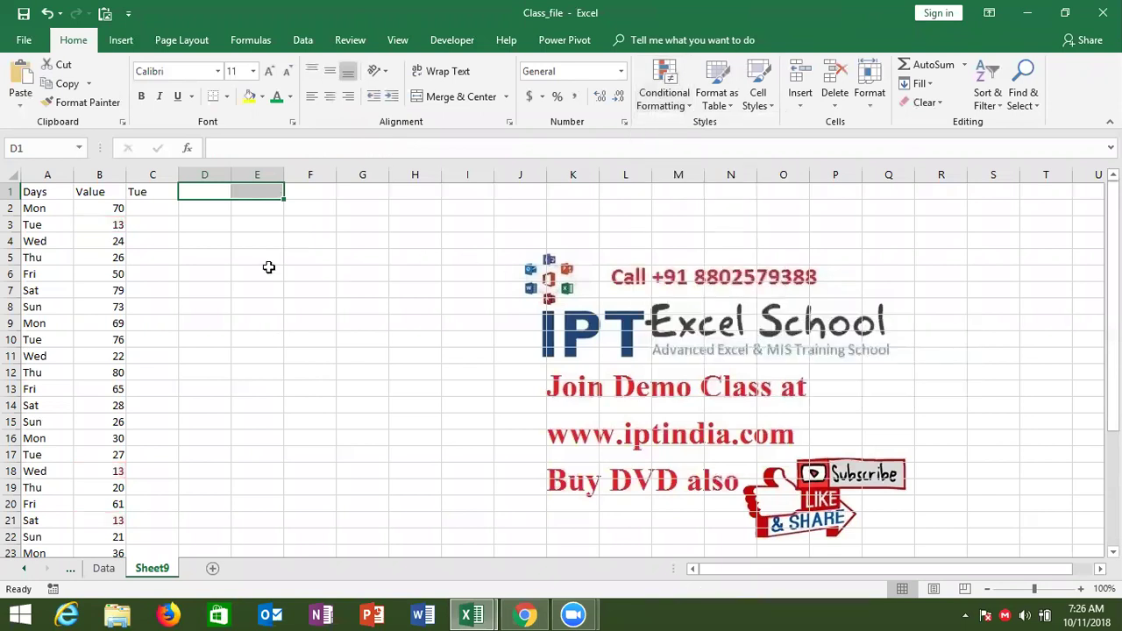
Step: Look over the Mon and Tue entries and their values in B2:B6
click(265, 270)
drag(97, 211, 93, 271)
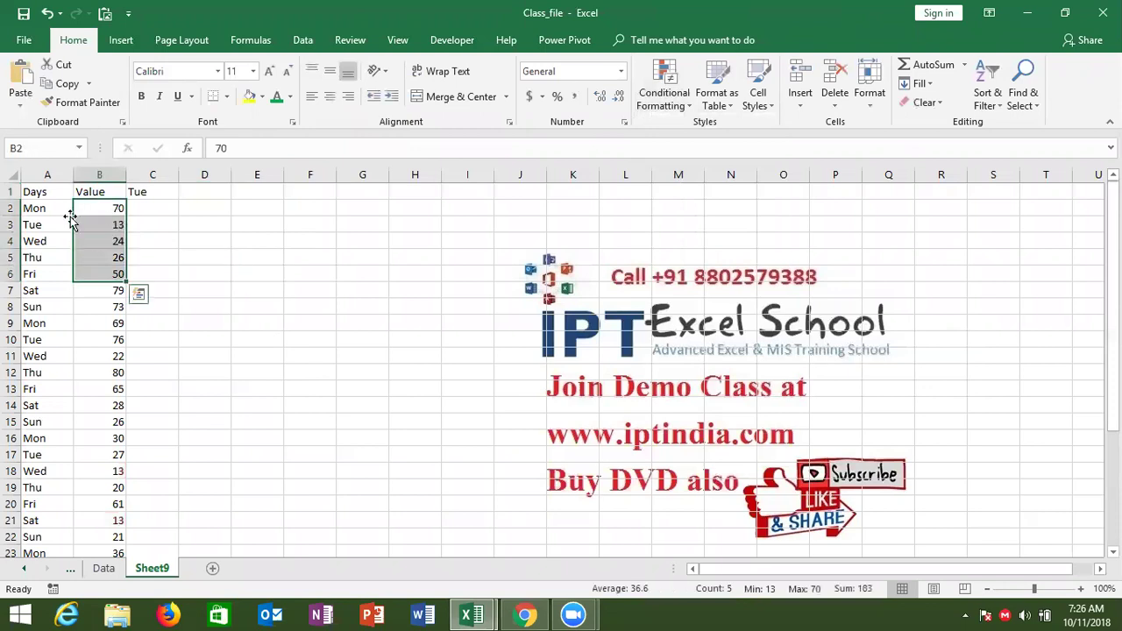
click(41, 211)
drag(103, 210, 103, 258)
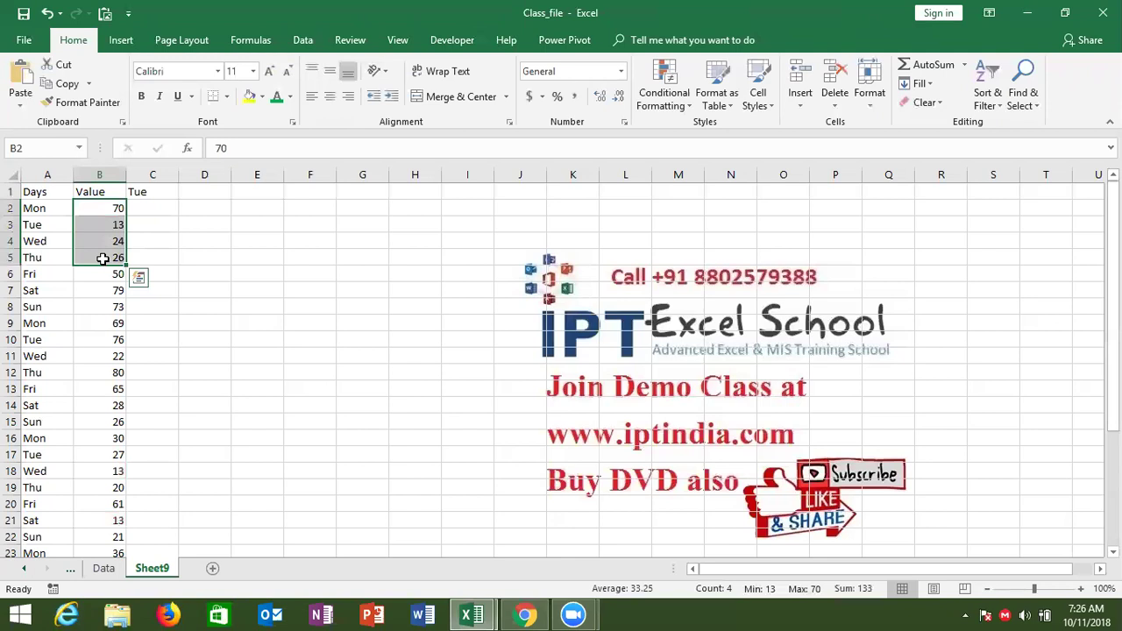
click(46, 220)
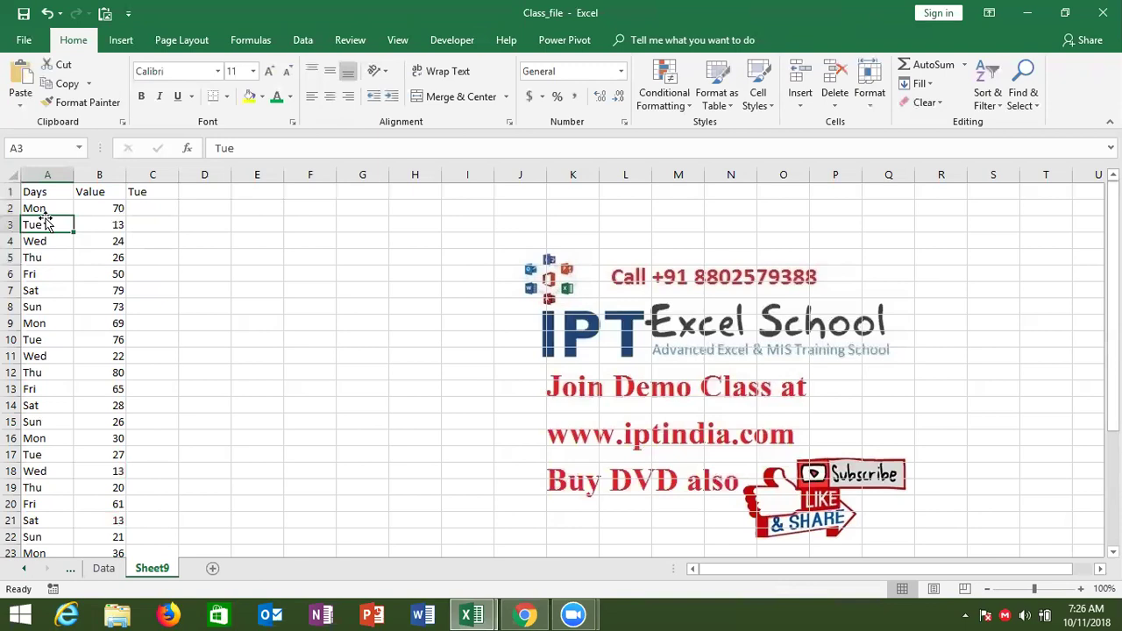
Step: Enter Mon as the chosen day in C1
click(145, 194)
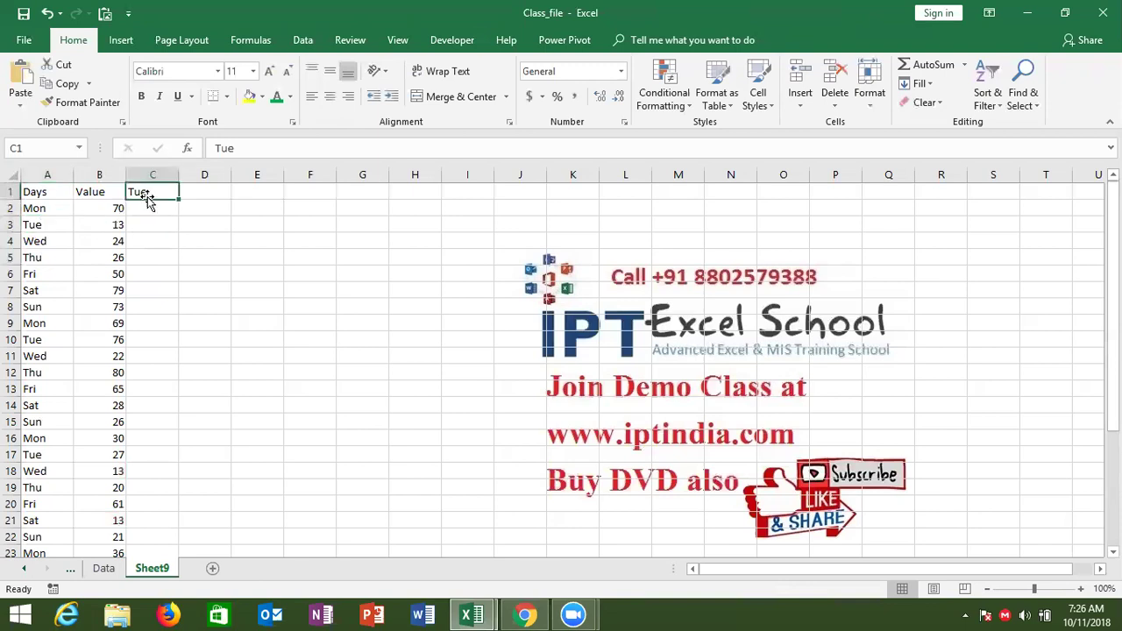
text(Mon)
key(Tab)
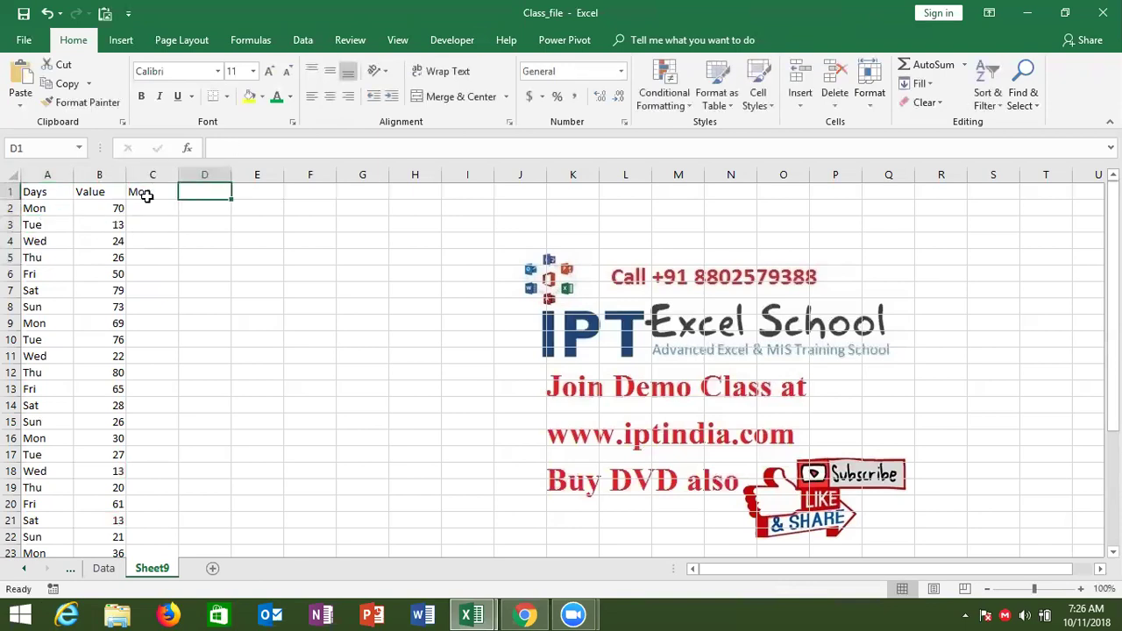
Step: Build =SMALL(IF(A2:A32=C1,B2:B32),{1,2}) in D1
text(=)
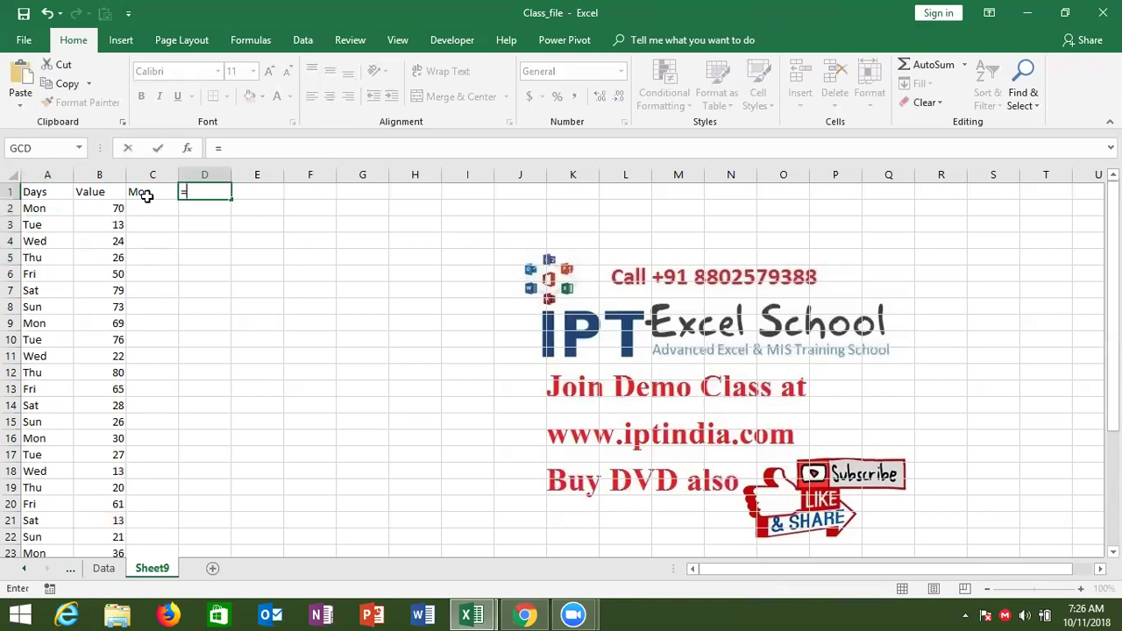
text(sma)
key(Tab)
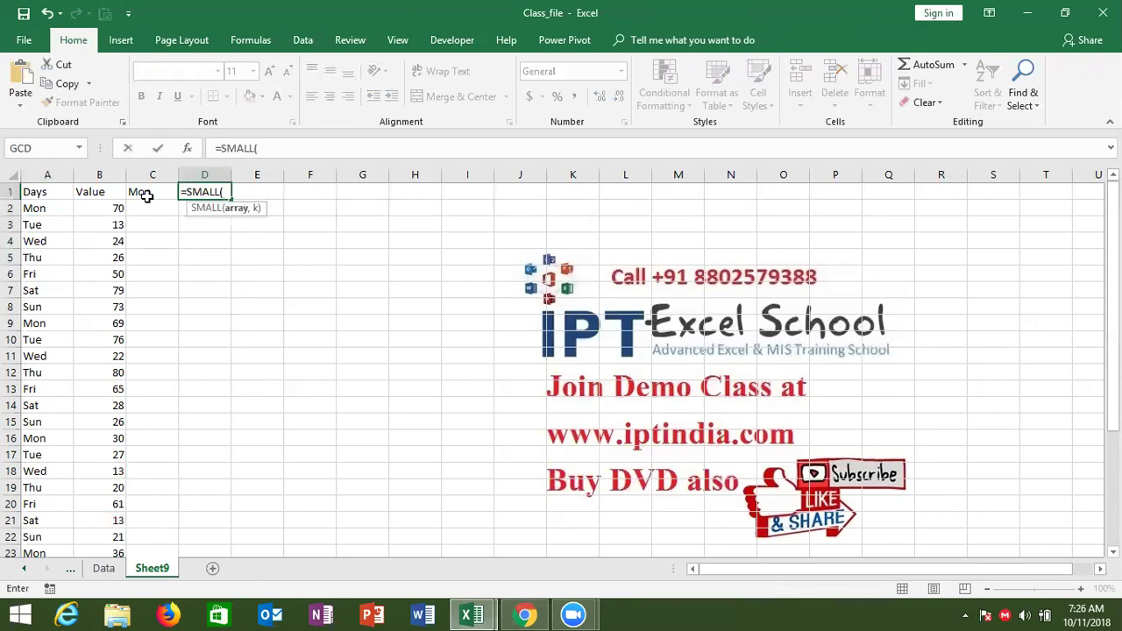
text(if()
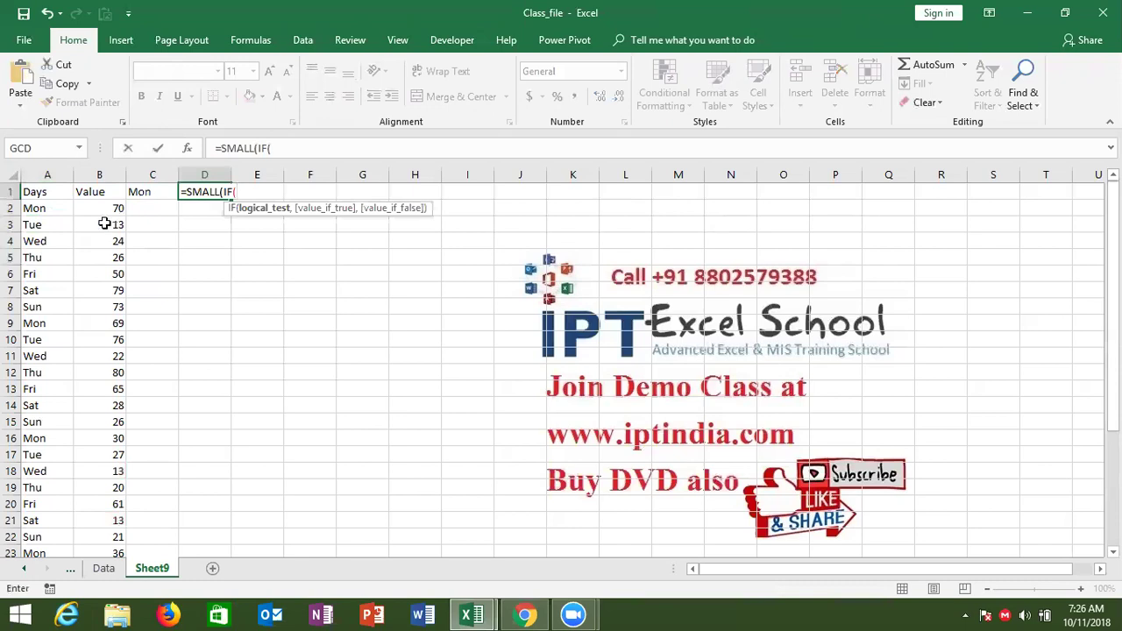
click(57, 215)
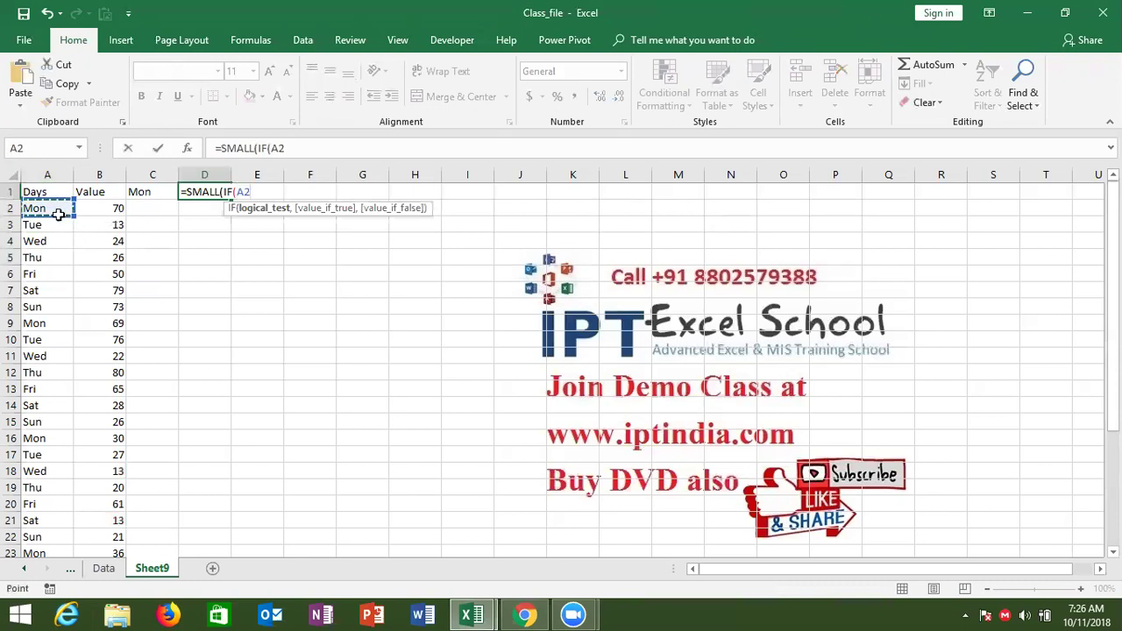
key(ctrl+shift+Down)
text(=)
key(Left)
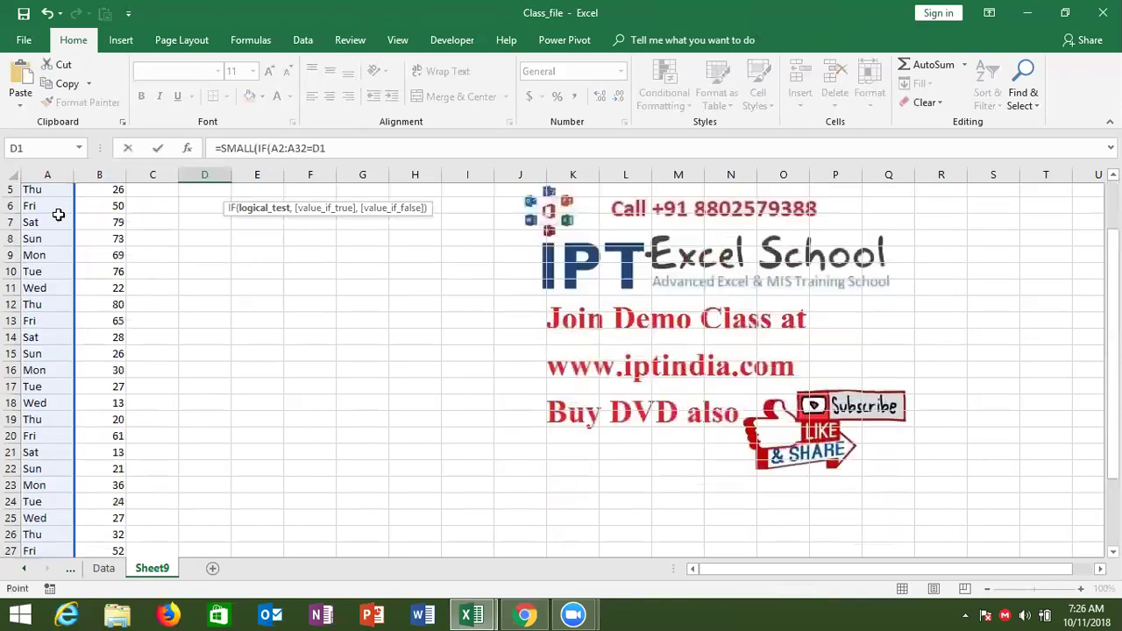
text(,)
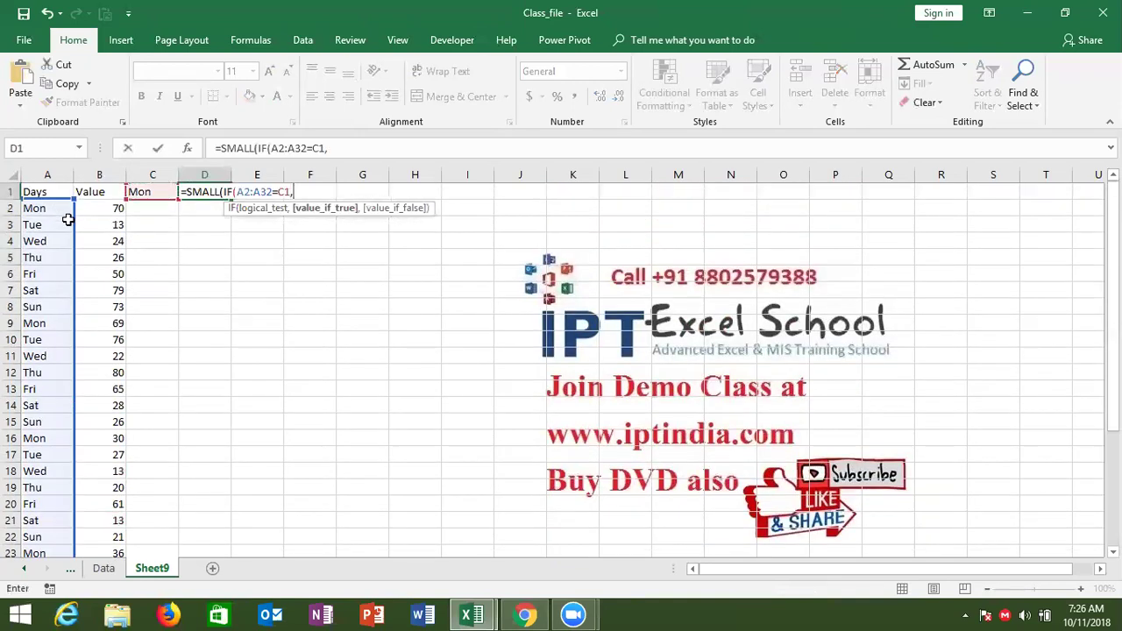
click(120, 208)
key(ctrl+shift+Down)
text())
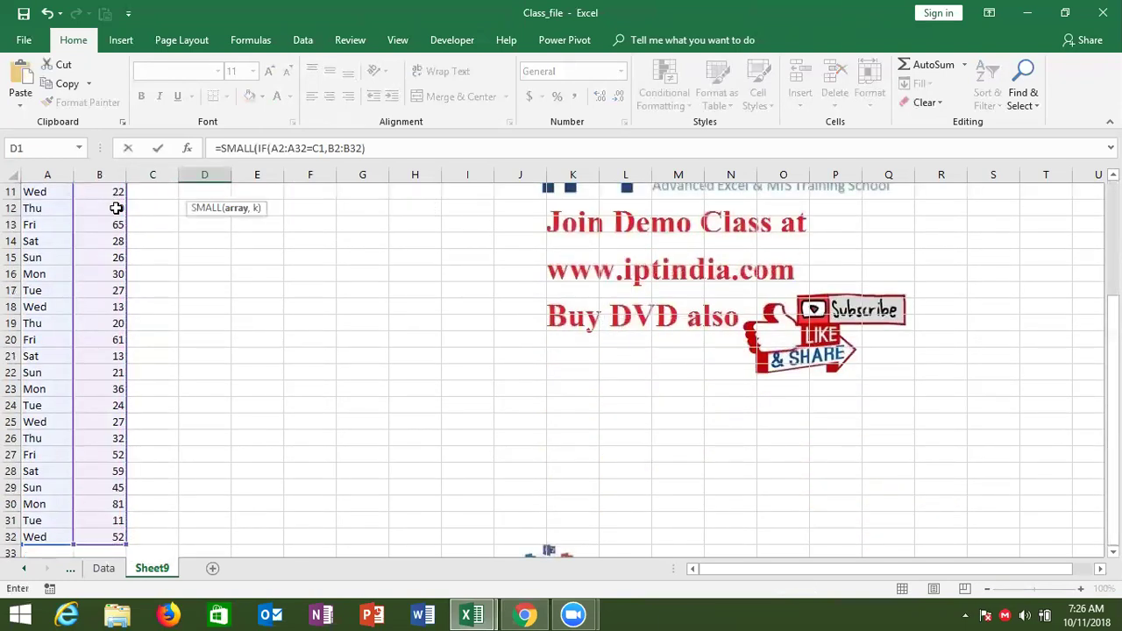
text(,{1,)
text(2)
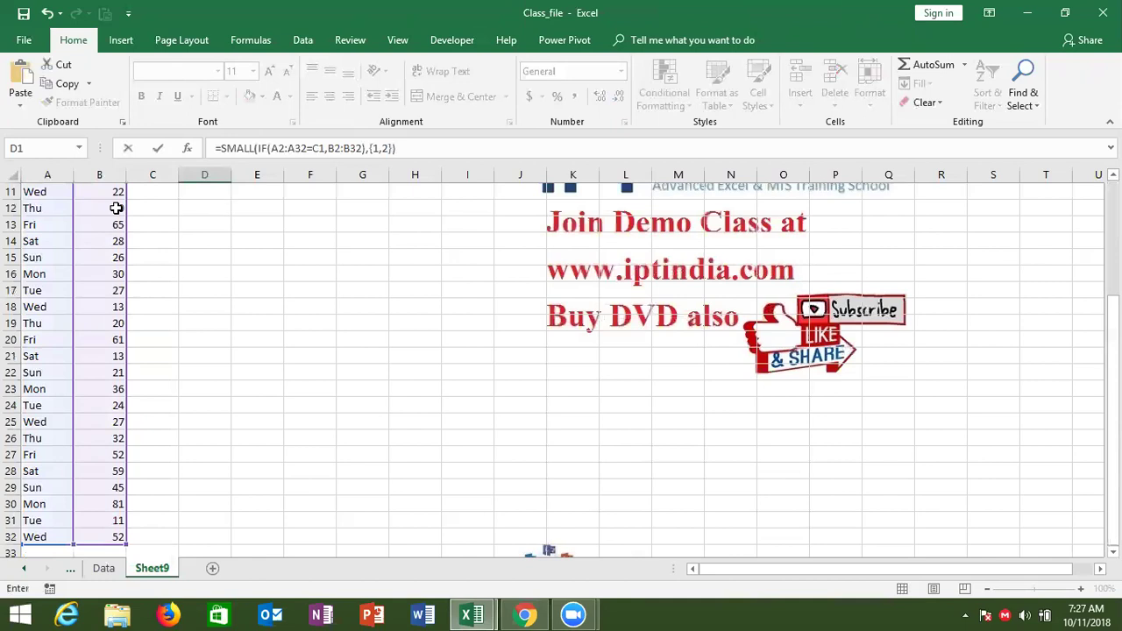
Step: Enter the formula over D1:E1 as an array formula, returning 30 and 36
key(Return)
key(Up)
key(shift+Right)
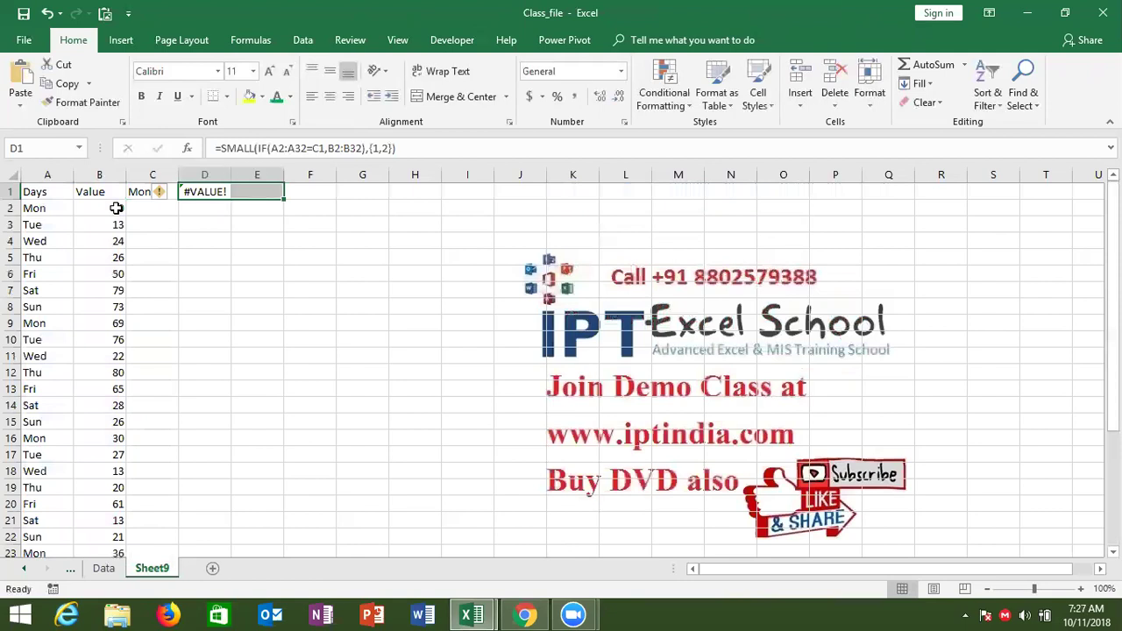
key(F2)
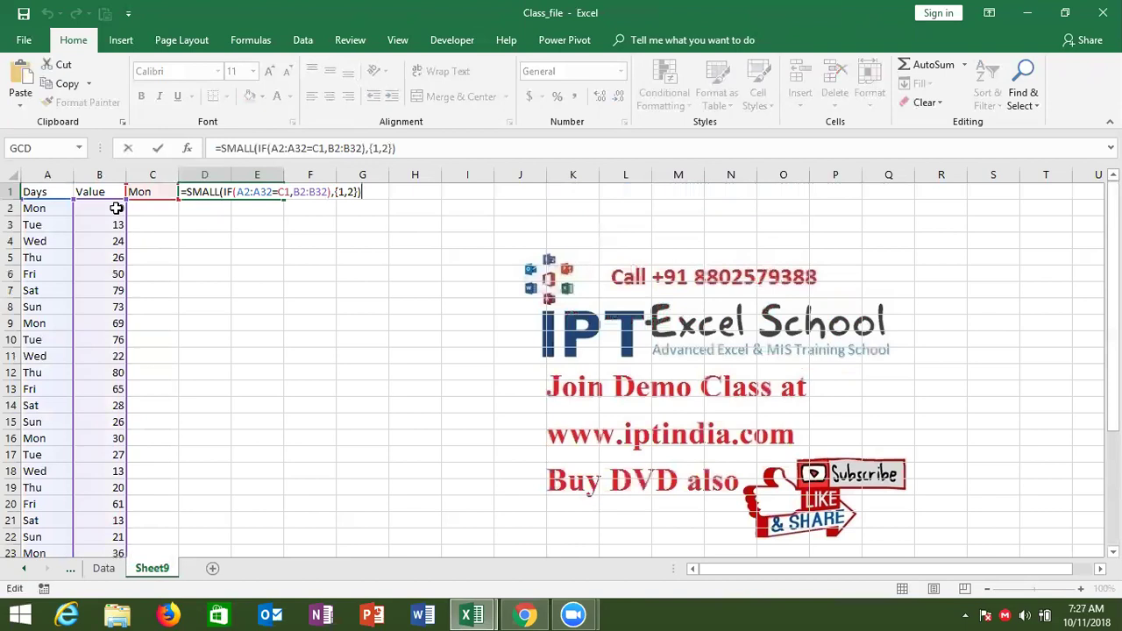
key(ctrl+shift+Return)
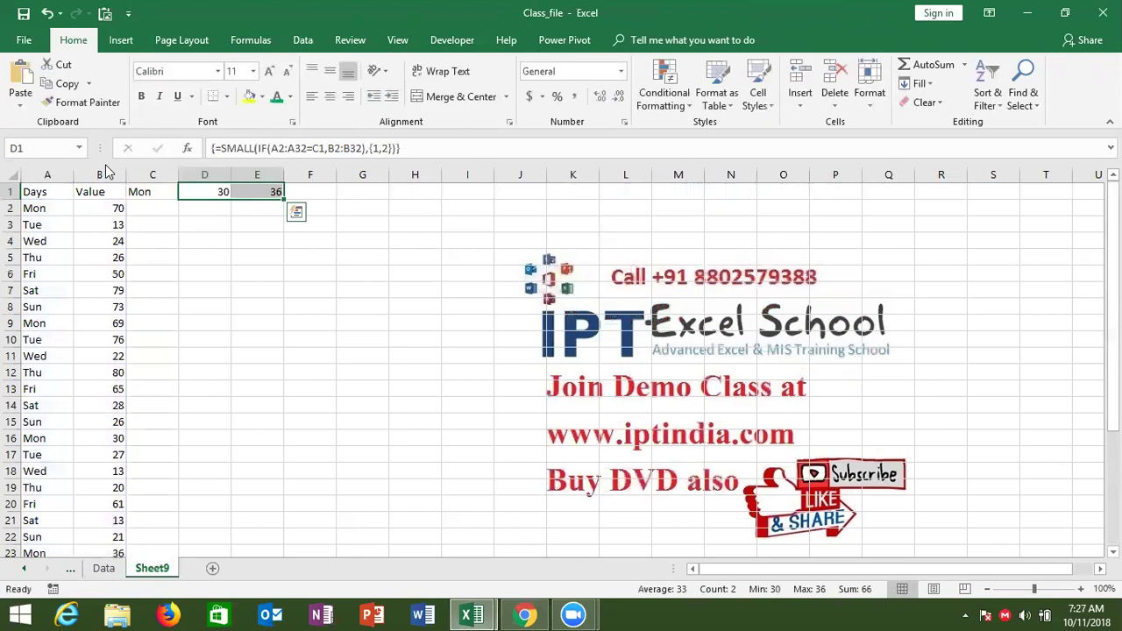
Step: Add an Equal To =$D$1 rule with Light Red Fill to column B
click(104, 172)
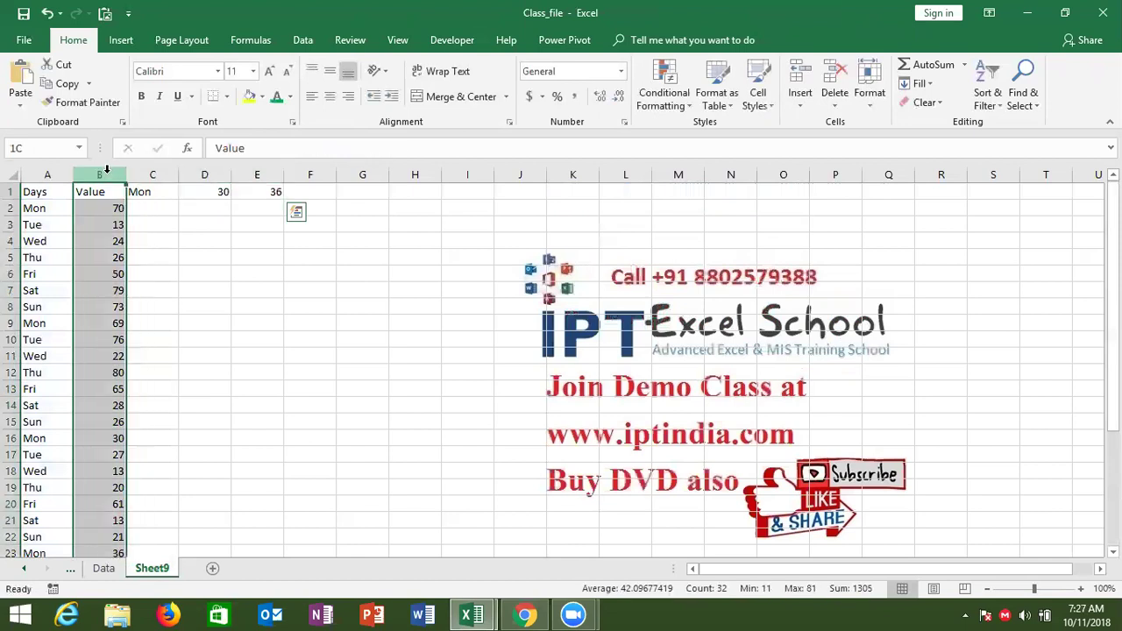
click(685, 106)
mouse_move(718, 133)
click(829, 244)
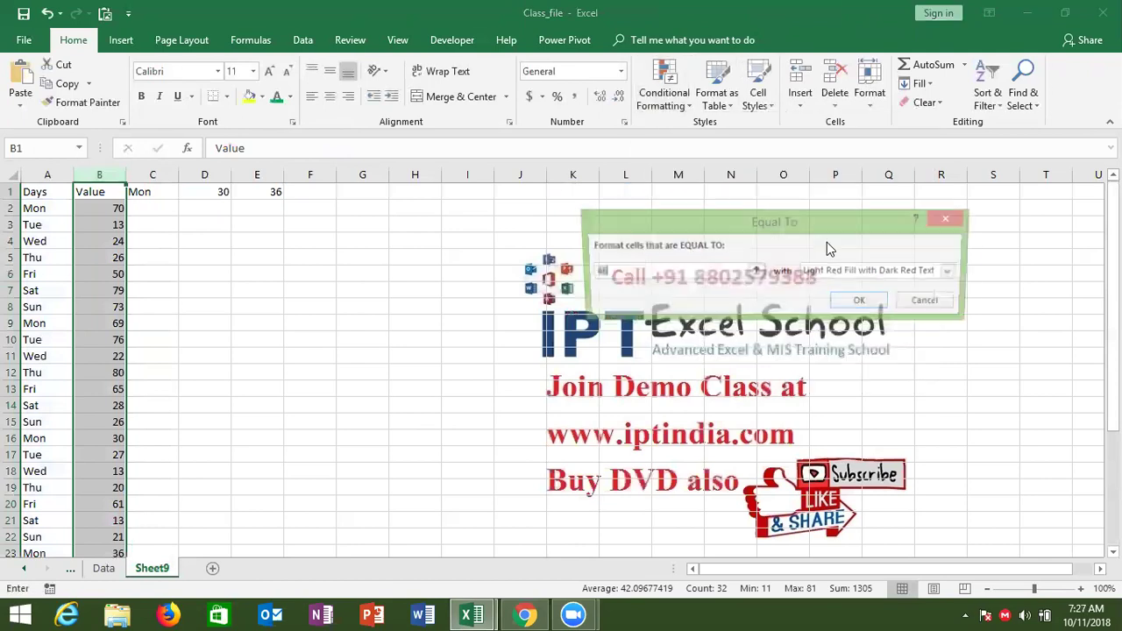
click(209, 196)
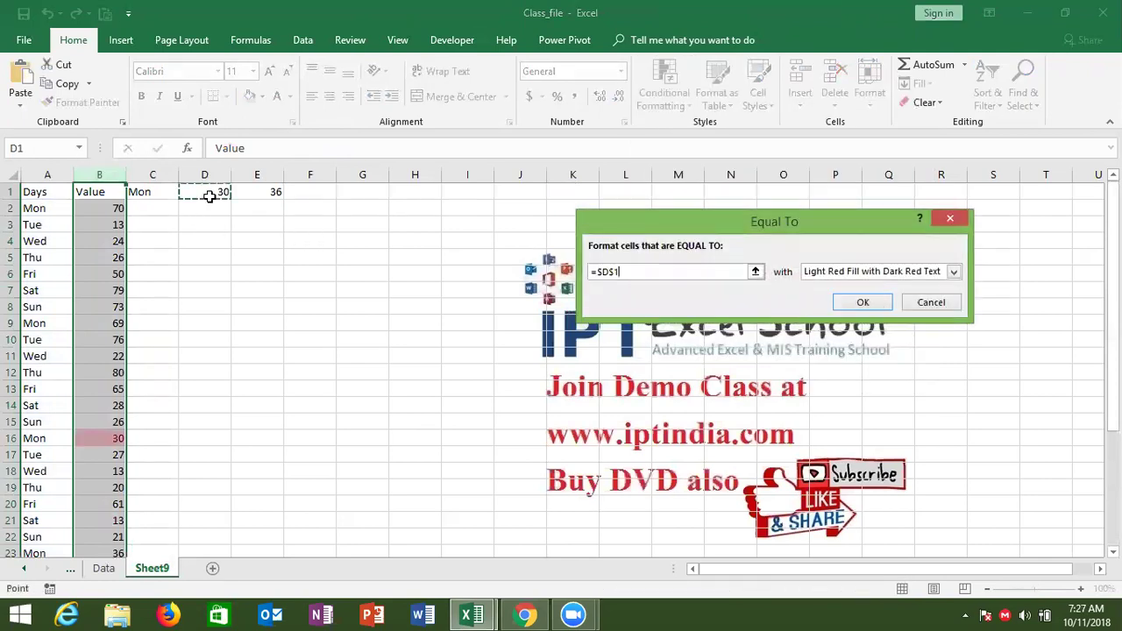
click(833, 273)
click(752, 290)
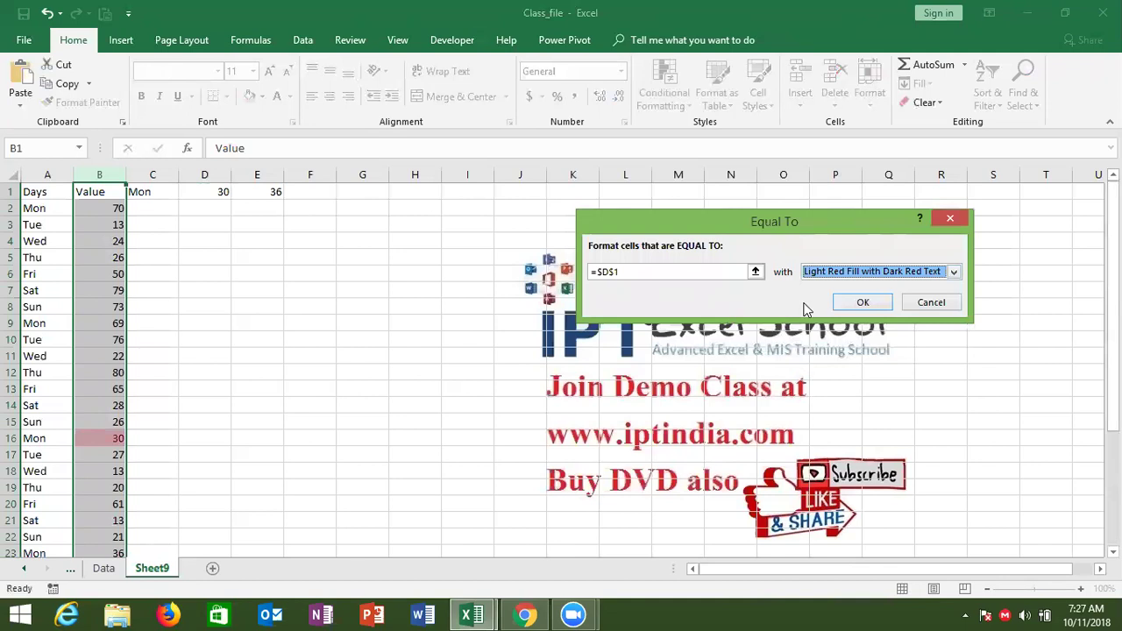
click(831, 303)
Step: Add a second light red Equal To rule for =$E$1 and check the shaded values
click(666, 98)
mouse_move(718, 133)
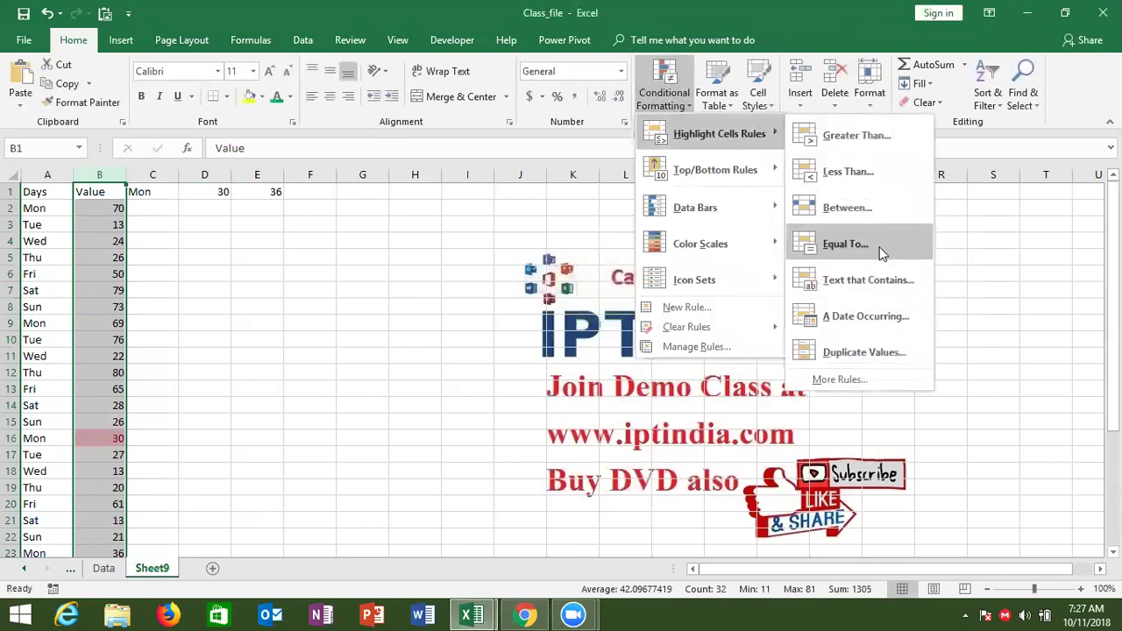
click(879, 244)
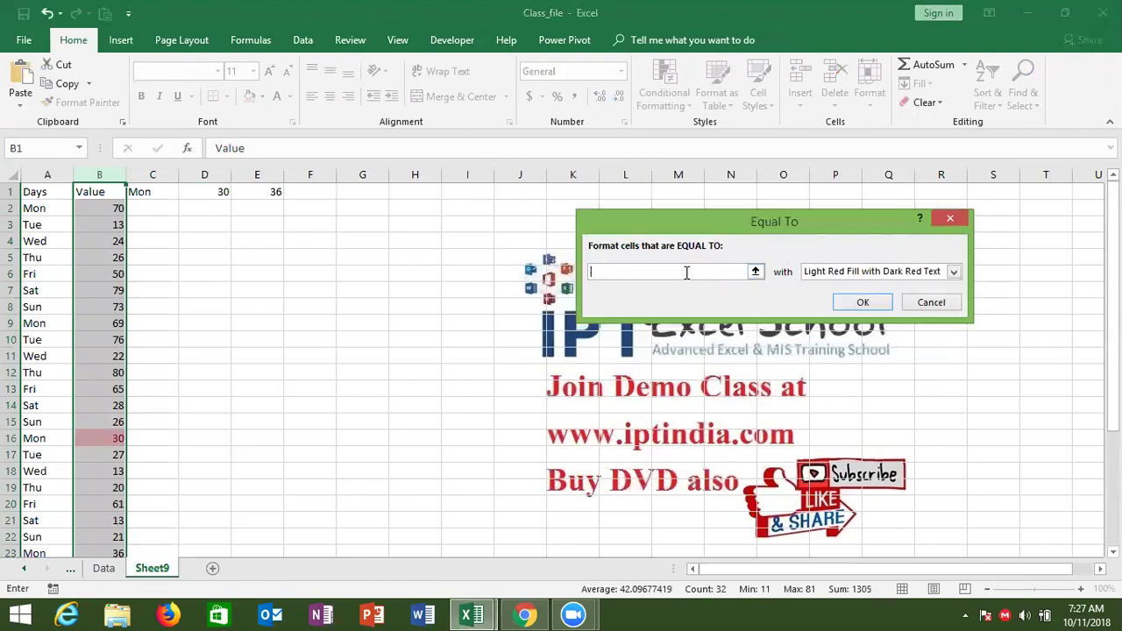
text(=)
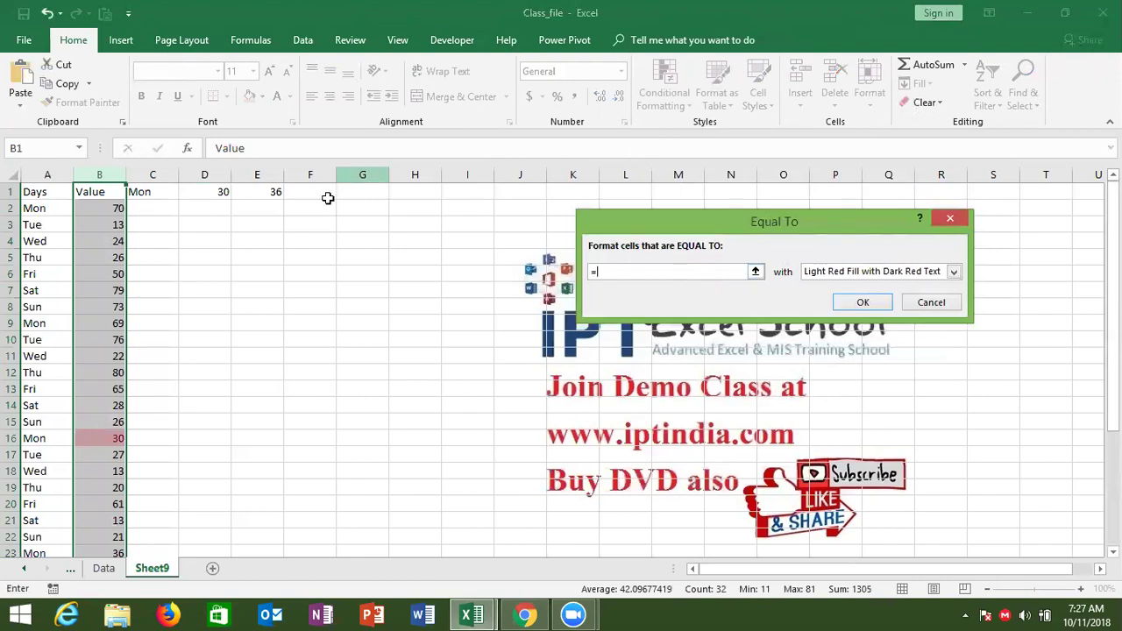
click(274, 194)
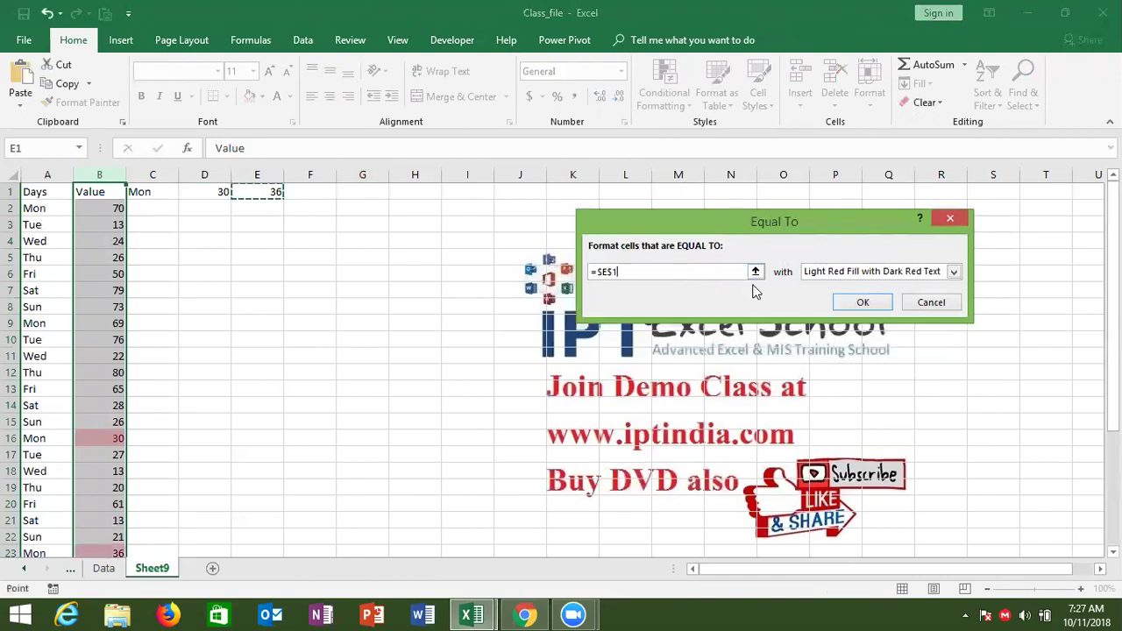
click(863, 303)
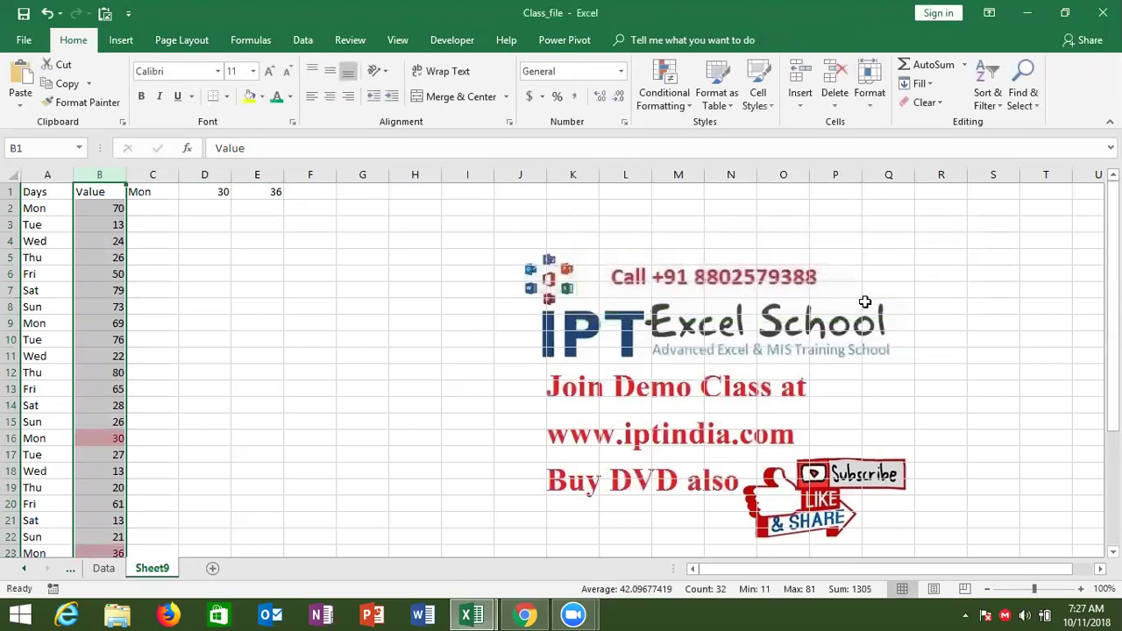
scroll(561, 364, down, 3)
Step: Inspect C1, the D1:E1 array results and the values B3:B8
click(151, 191)
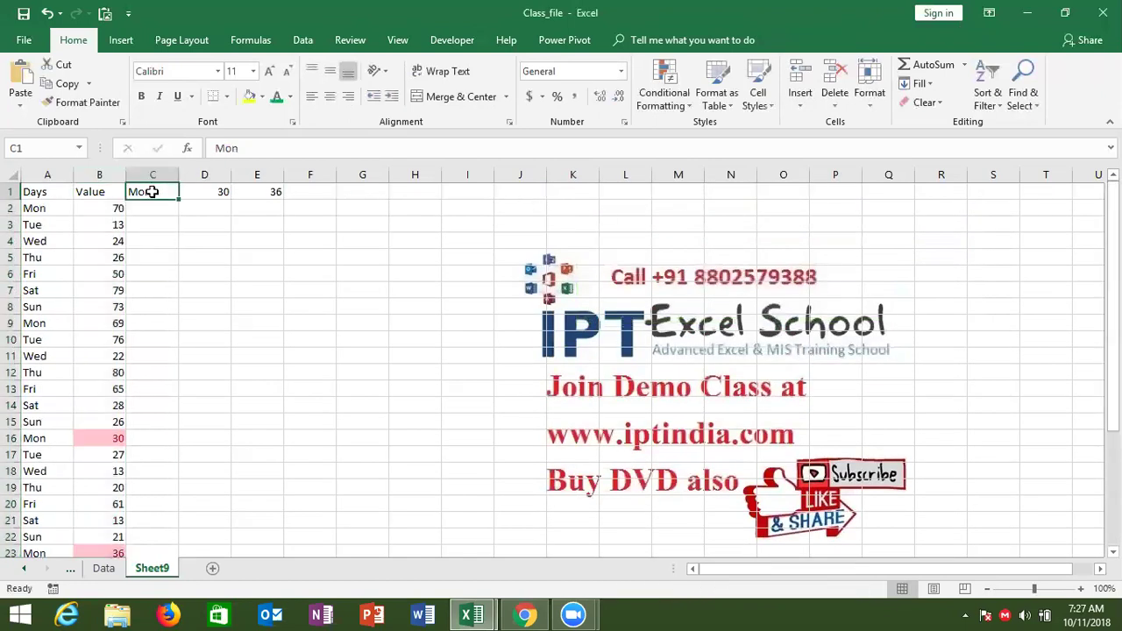
click(225, 190)
drag(255, 189, 261, 189)
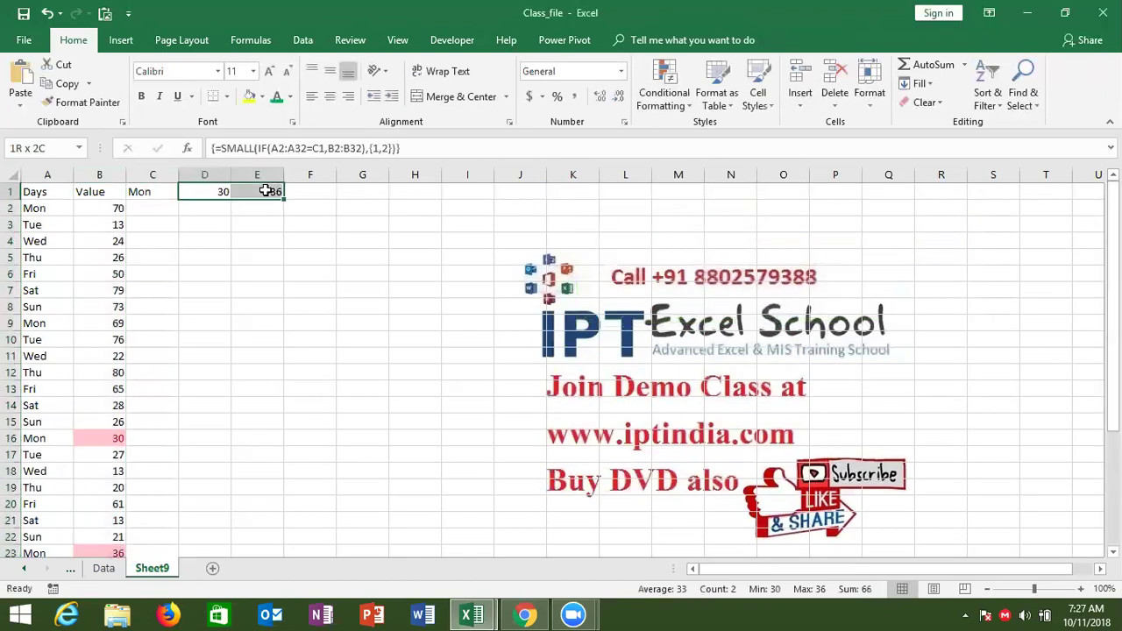
click(99, 224)
drag(99, 225, 112, 306)
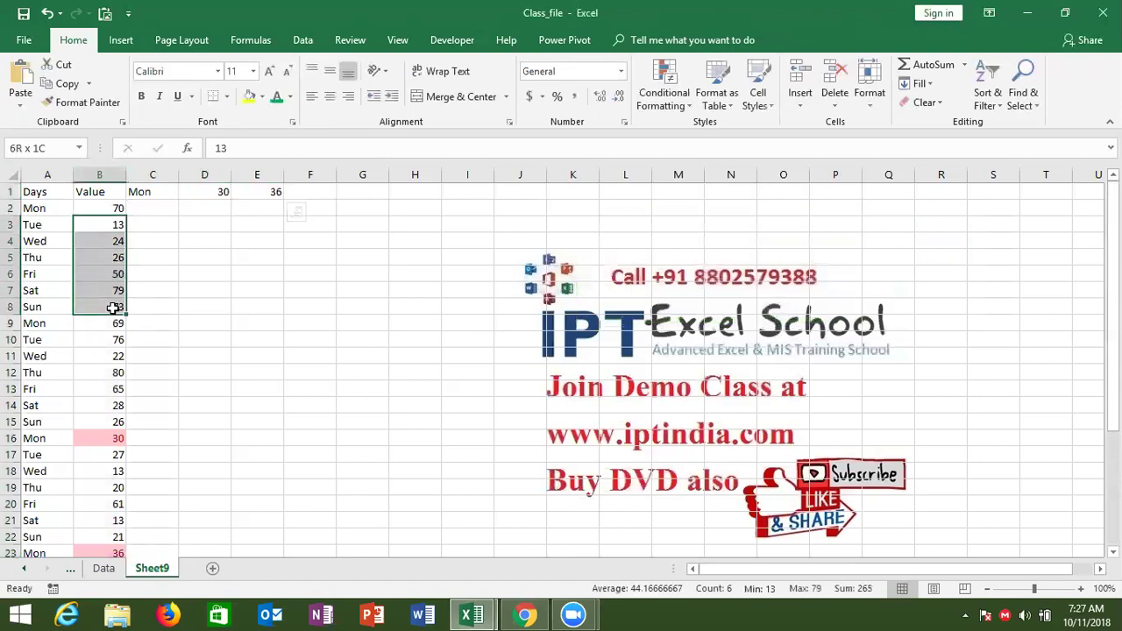
Step: Change C1 to Fri and scroll to confirm 50 and 52 are highlighted
click(174, 197)
text(Fri)
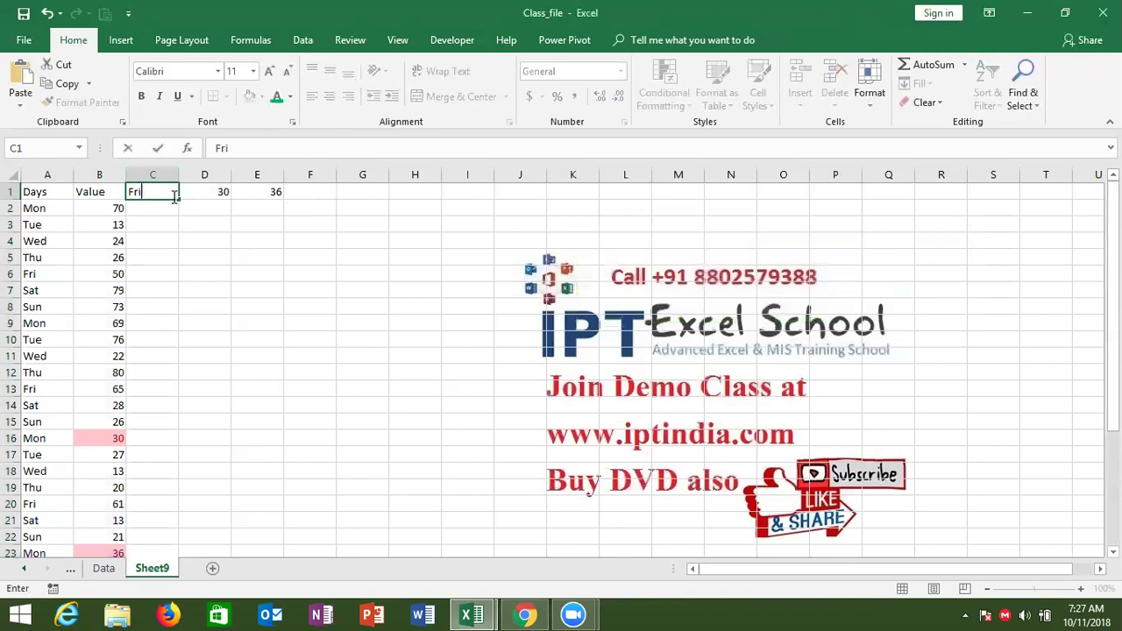
key(Return)
click(173, 197)
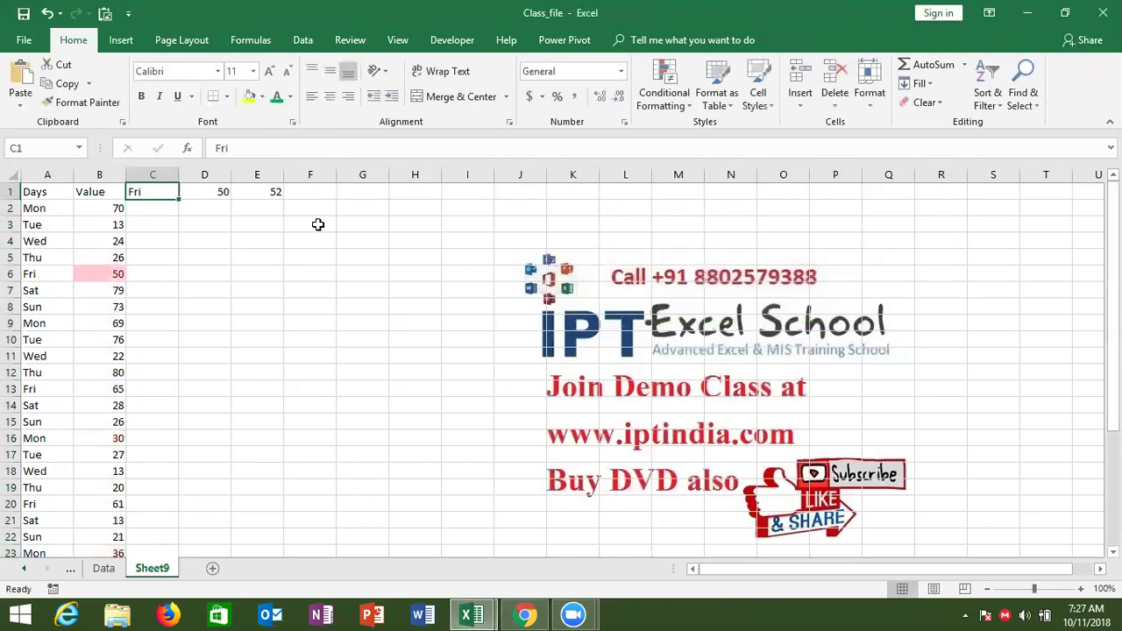
drag(1112, 274, 1112, 288)
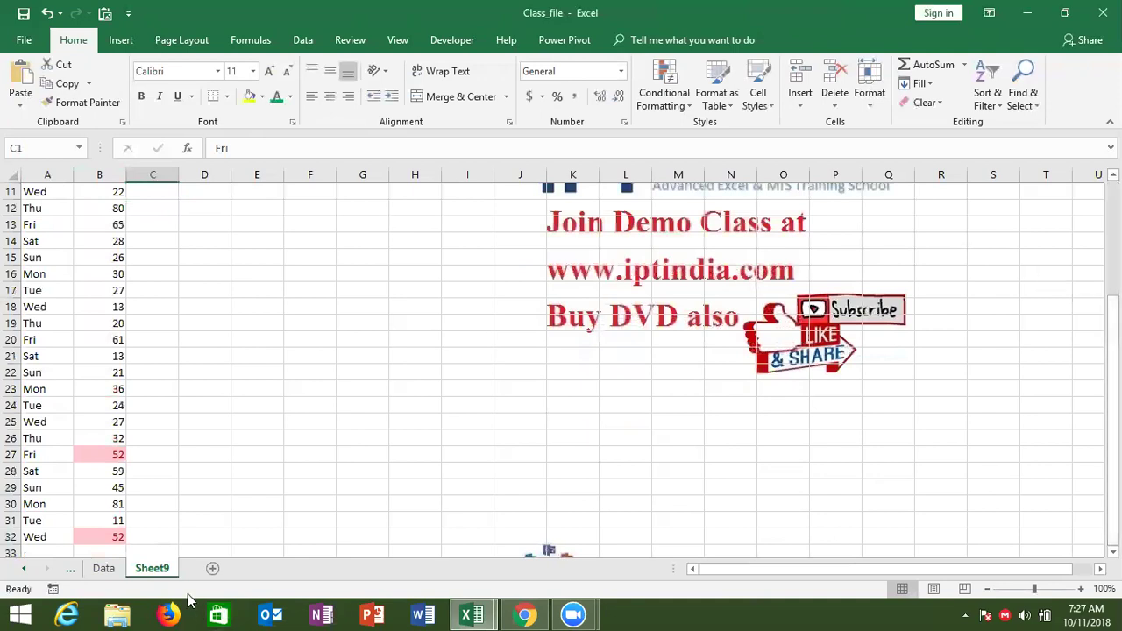
drag(1112, 526, 1113, 478)
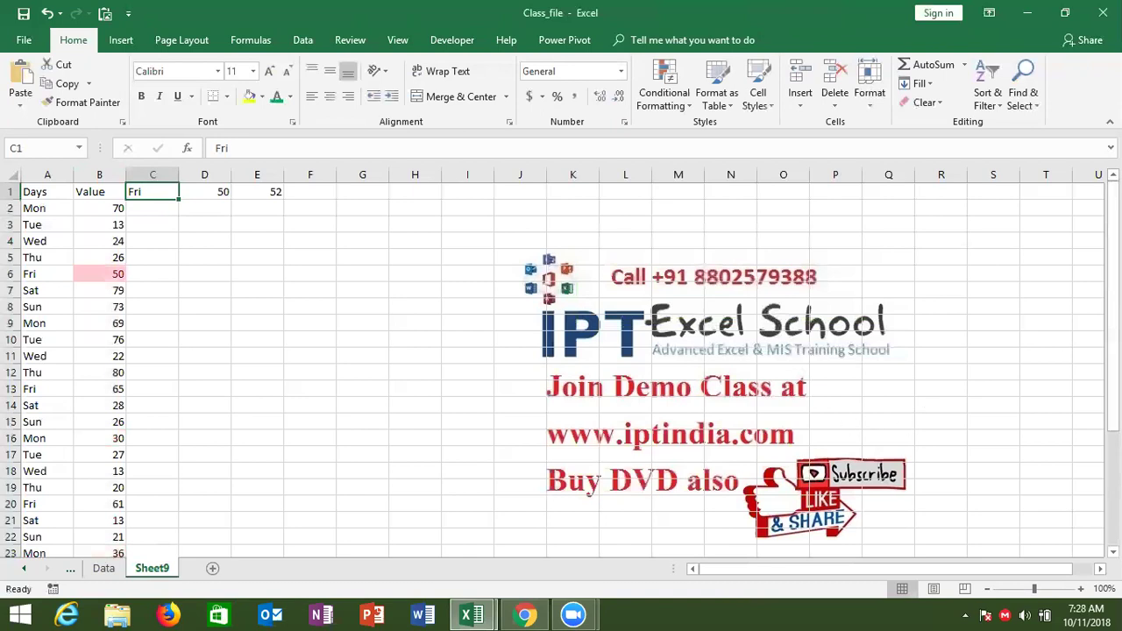
drag(1112, 329, 1113, 439)
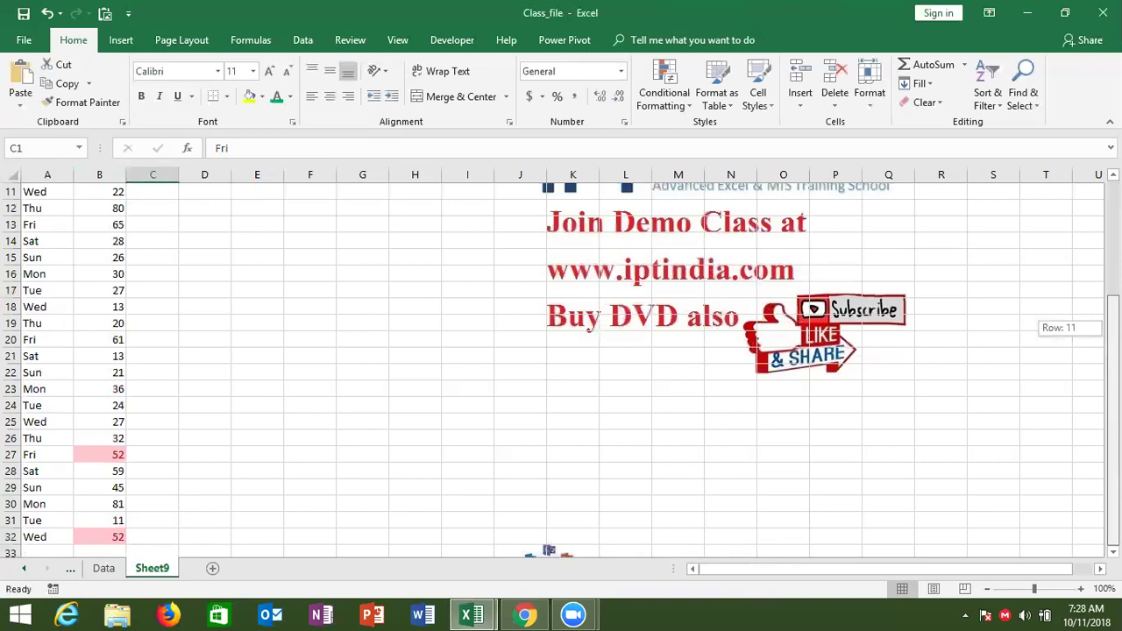
drag(1112, 331, 1111, 219)
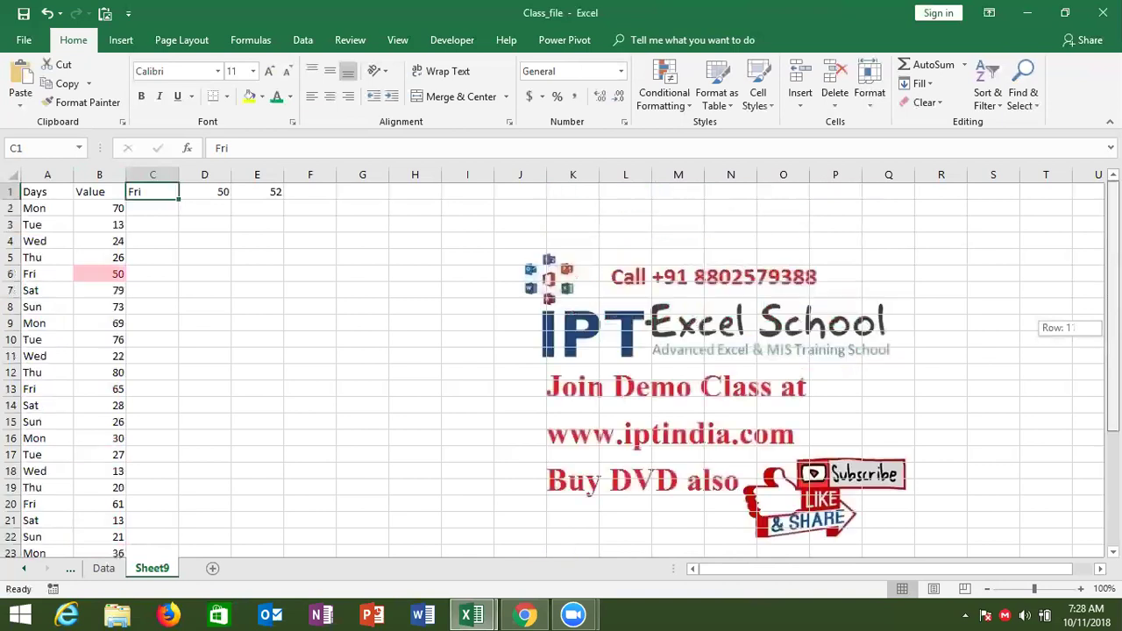
Step: Clear all conditional formatting rules from the sheet and select B2
click(663, 88)
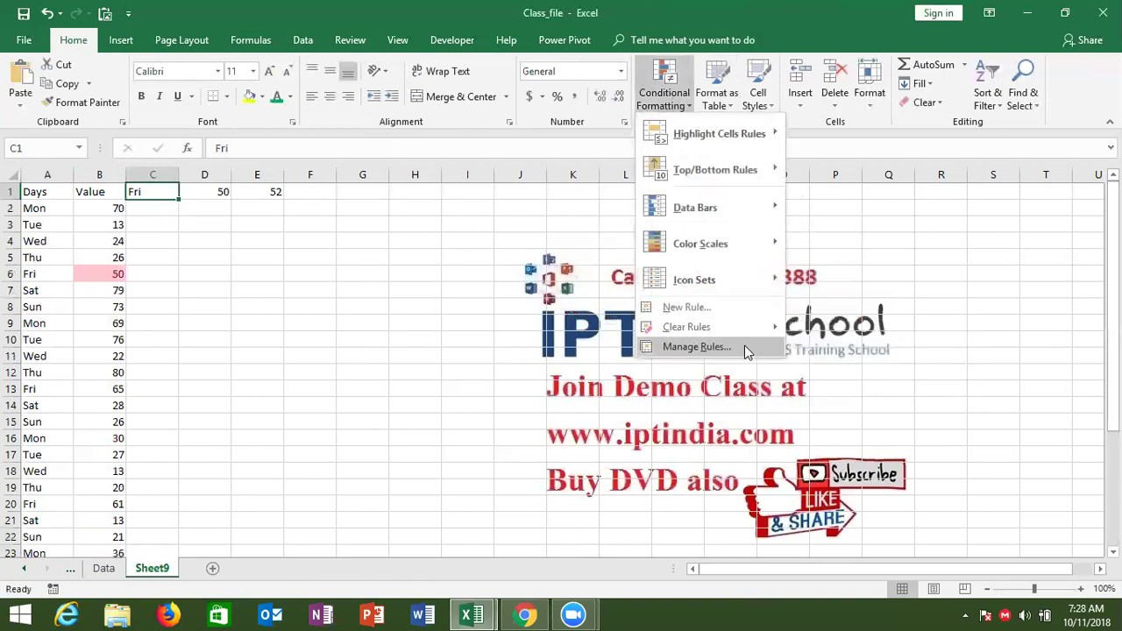
mouse_move(686, 326)
click(815, 349)
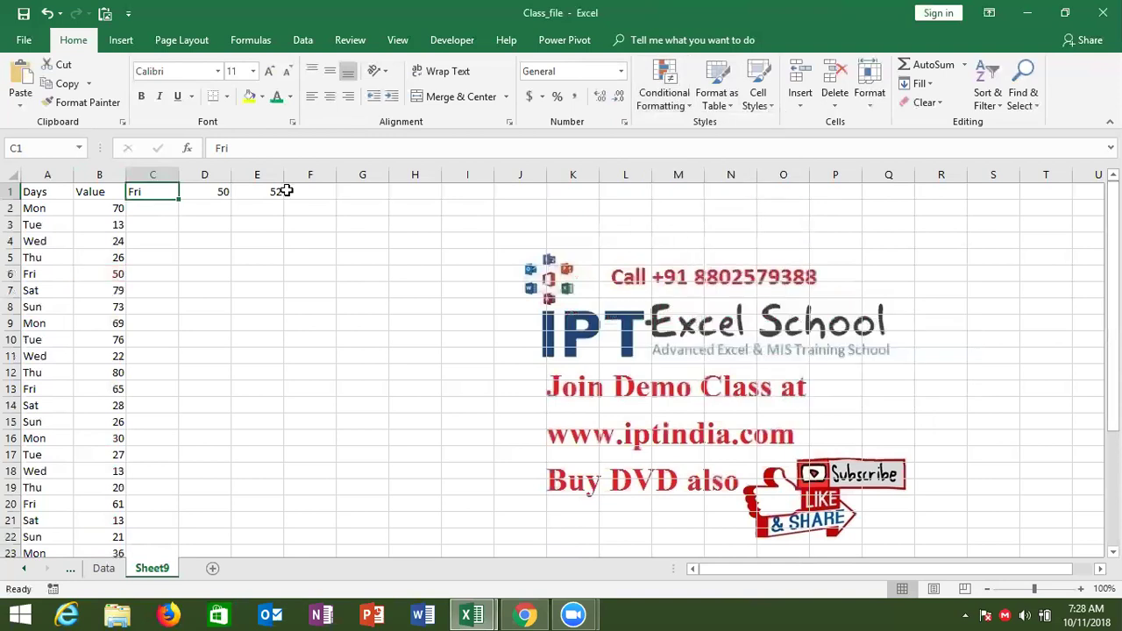
click(118, 209)
Step: Start a formula rule on B2 with =AND($A2=$C$1,$B2=$D$1)
click(661, 105)
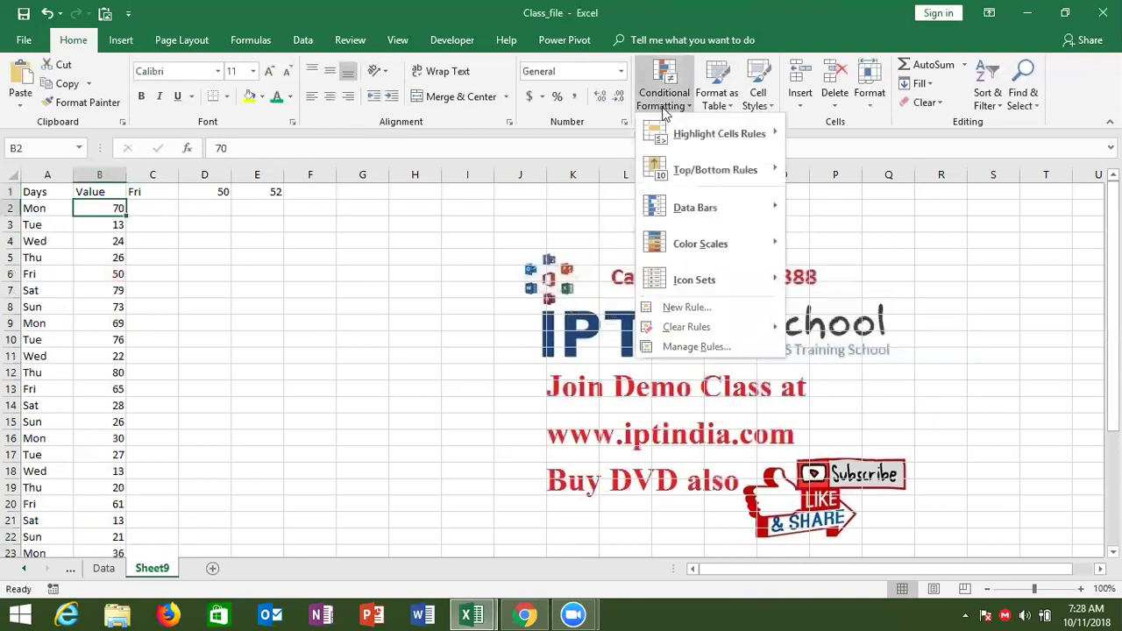
click(688, 308)
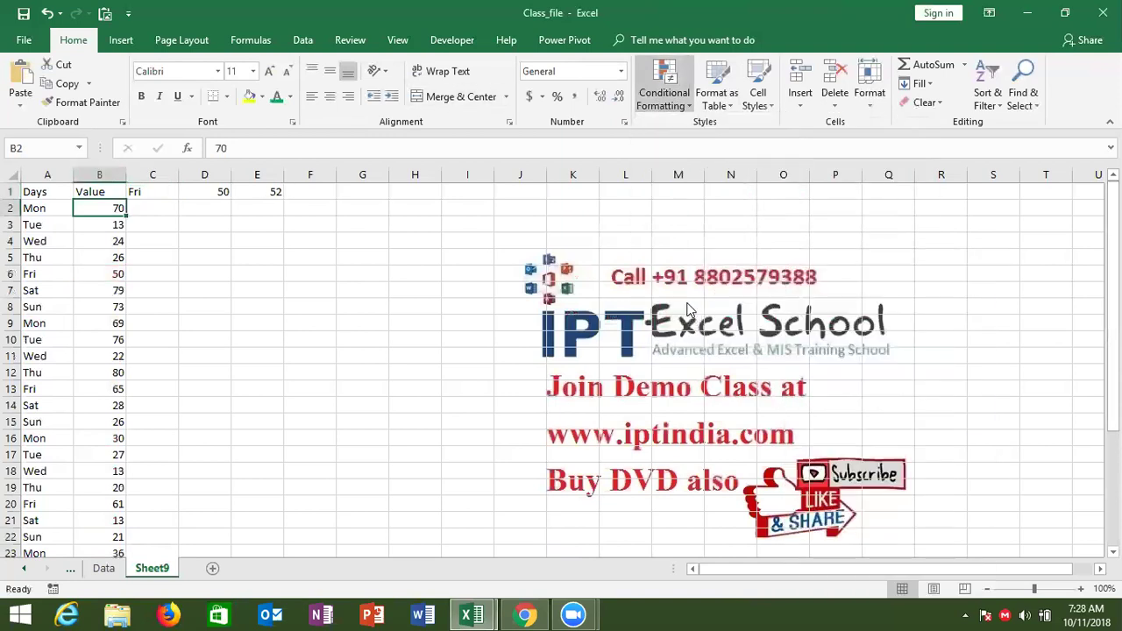
click(627, 227)
click(600, 298)
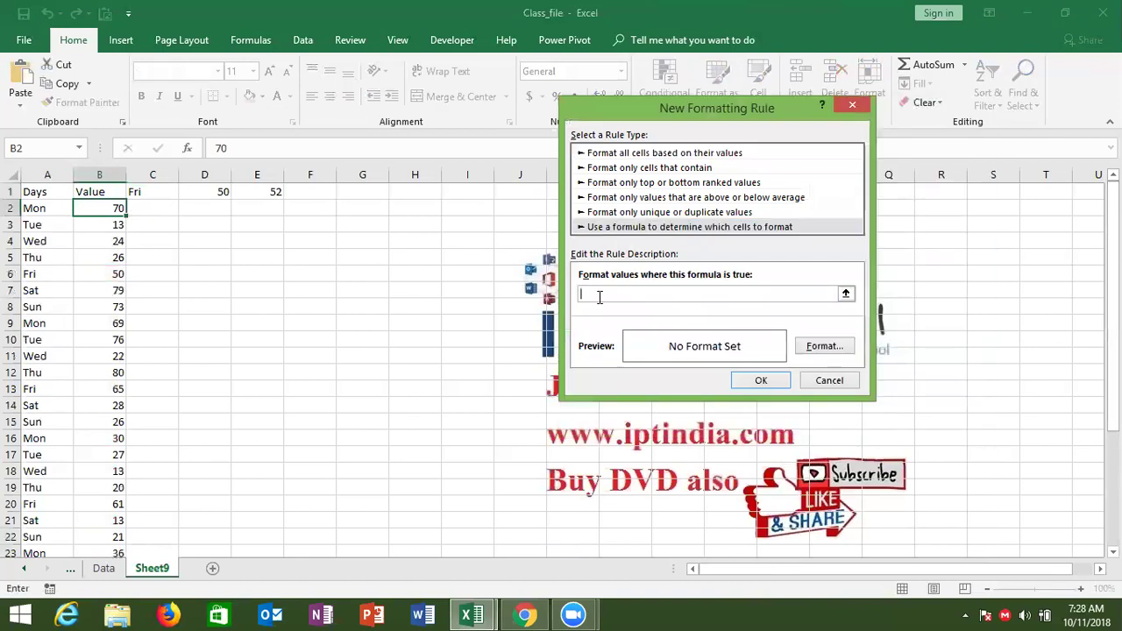
text(=)
text(and)
text(()
click(50, 209)
text(=)
click(137, 193)
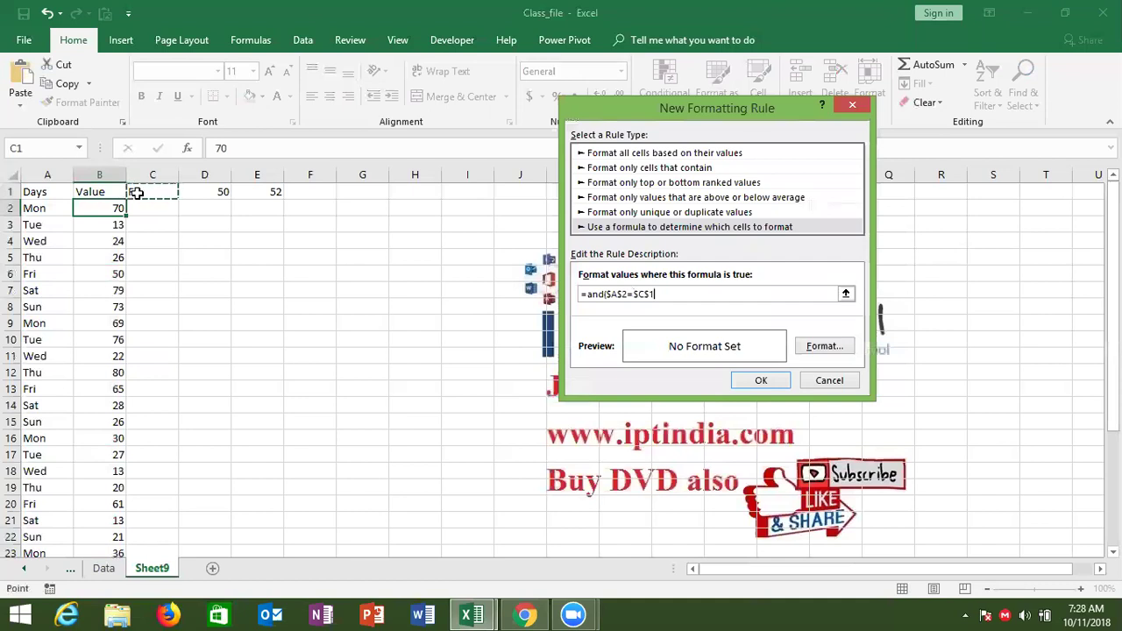
text(,)
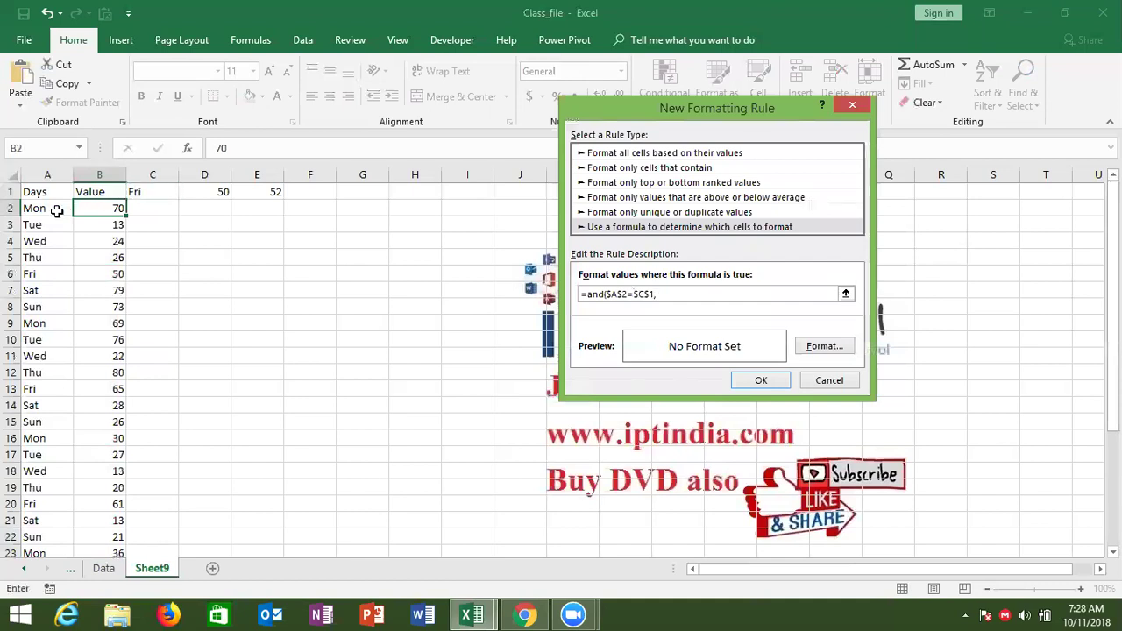
click(107, 208)
text(=)
click(197, 192)
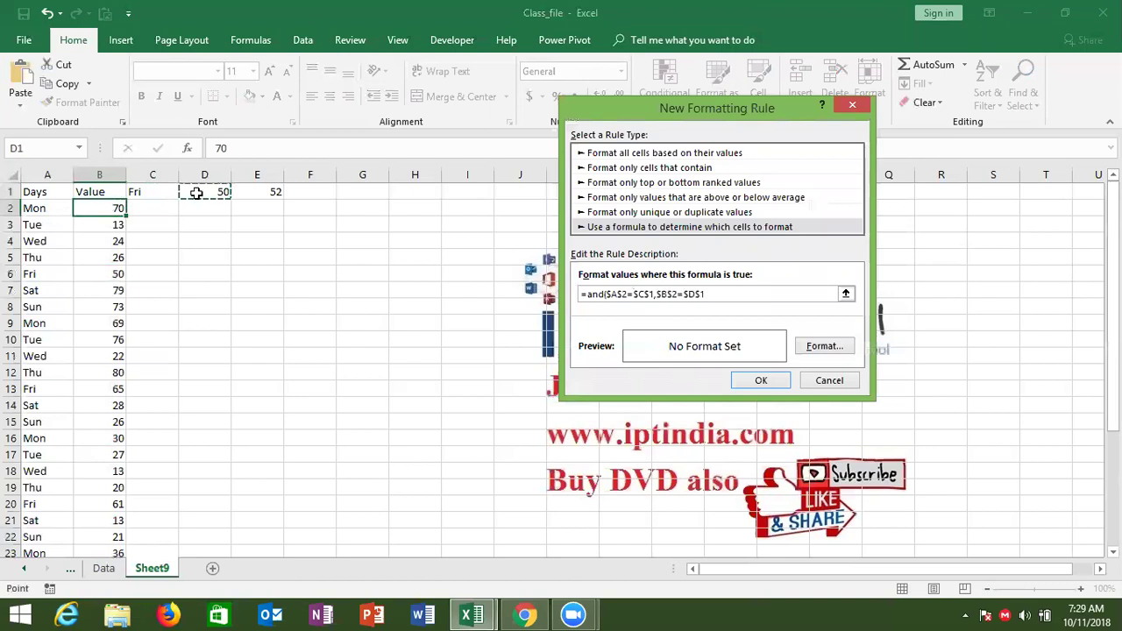
text())
Step: Give the rule a yellow fill, keep A2 and B2 row-relative, and save it
click(812, 352)
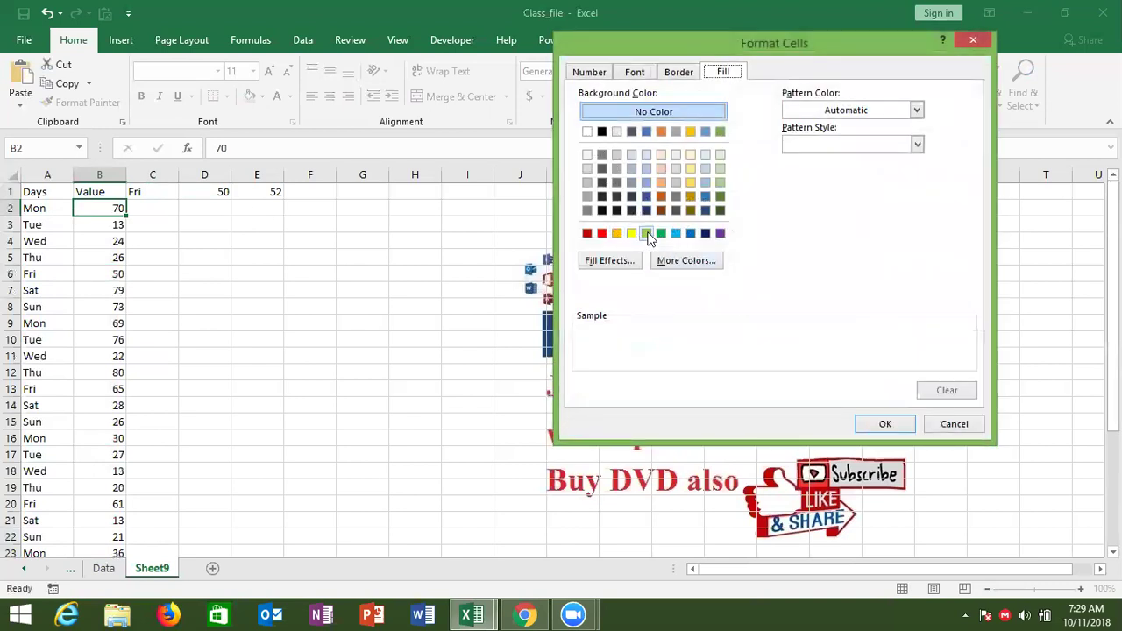
click(632, 235)
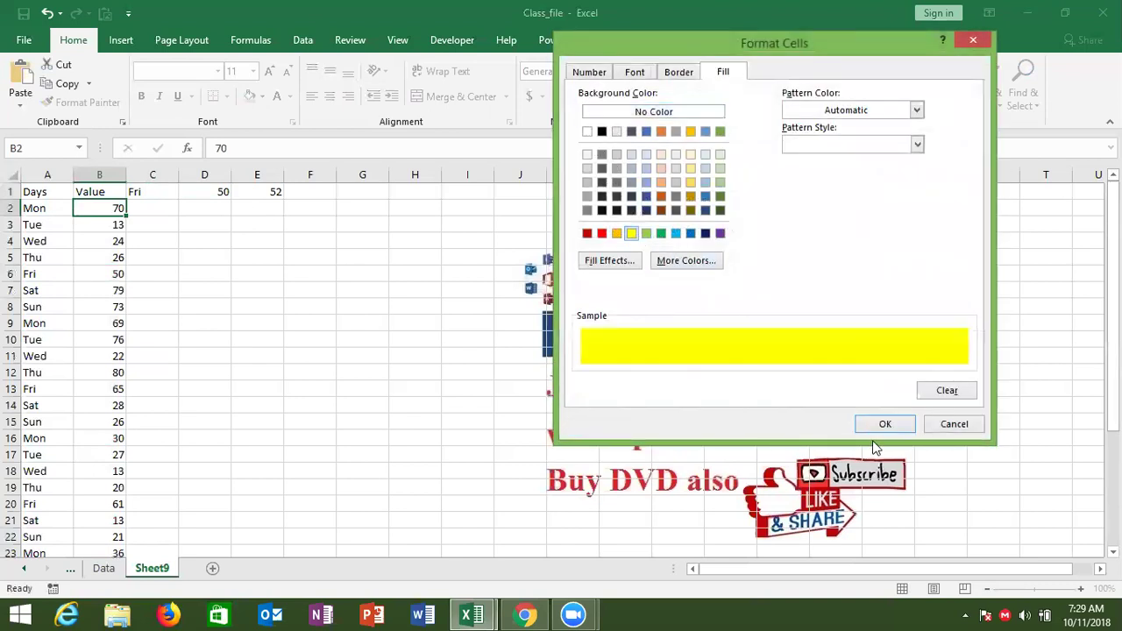
click(877, 431)
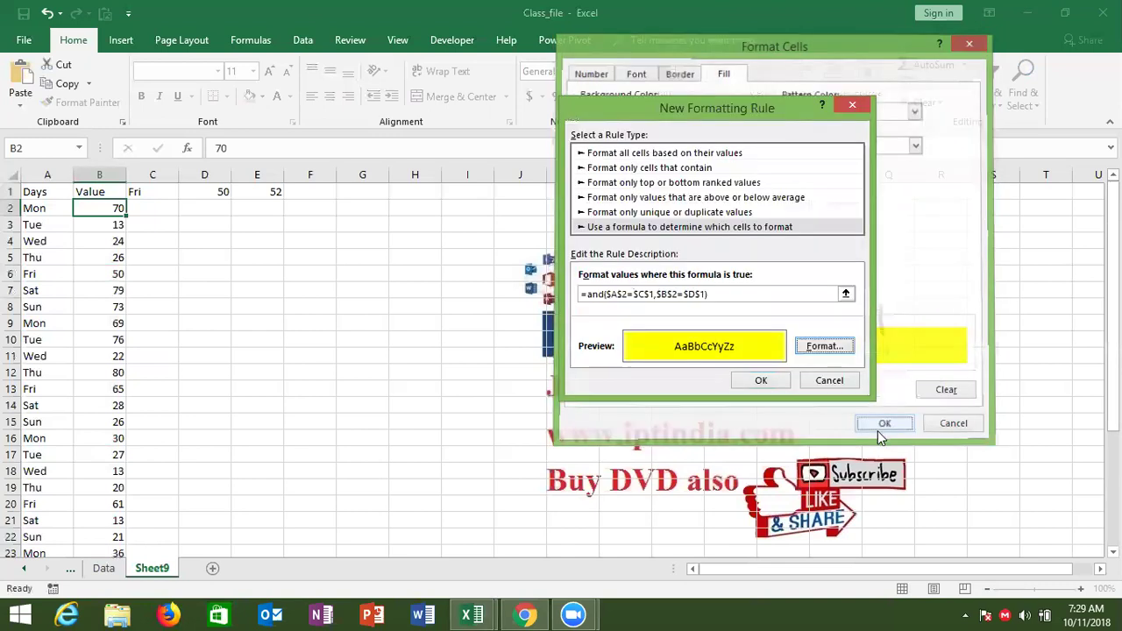
click(622, 295)
key(BackSpace)
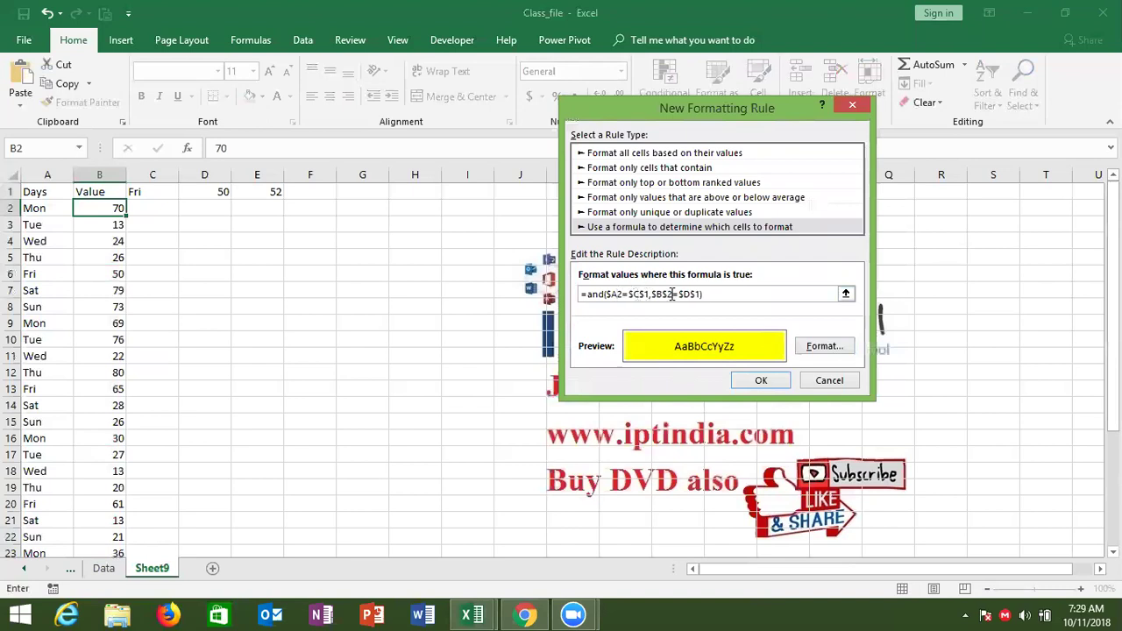
click(668, 295)
key(BackSpace)
drag(698, 294, 525, 287)
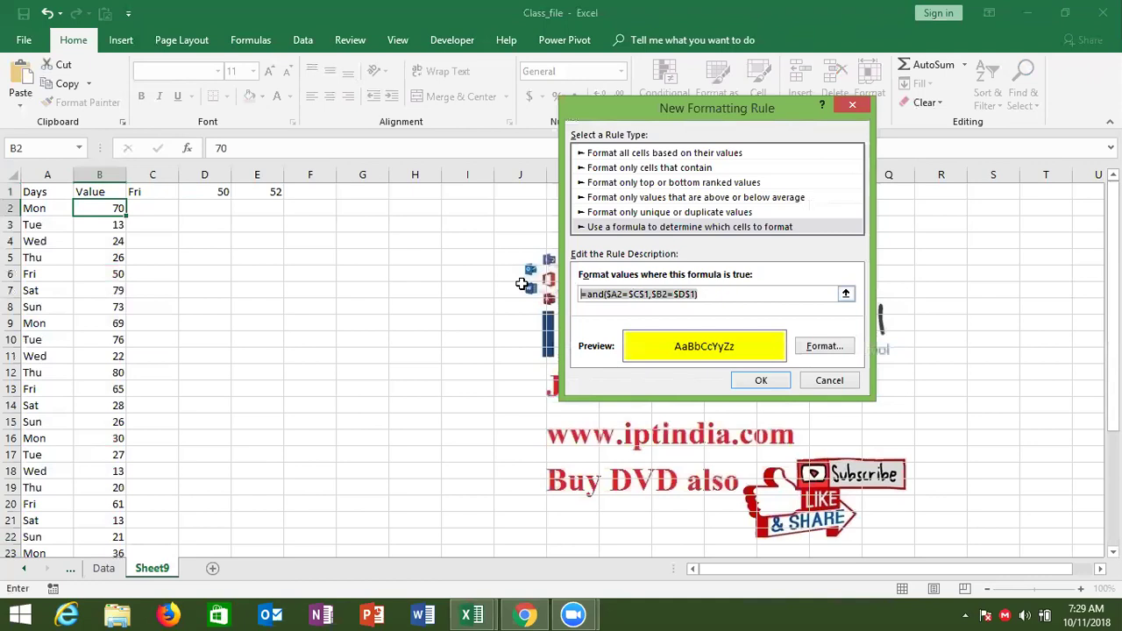
click(762, 382)
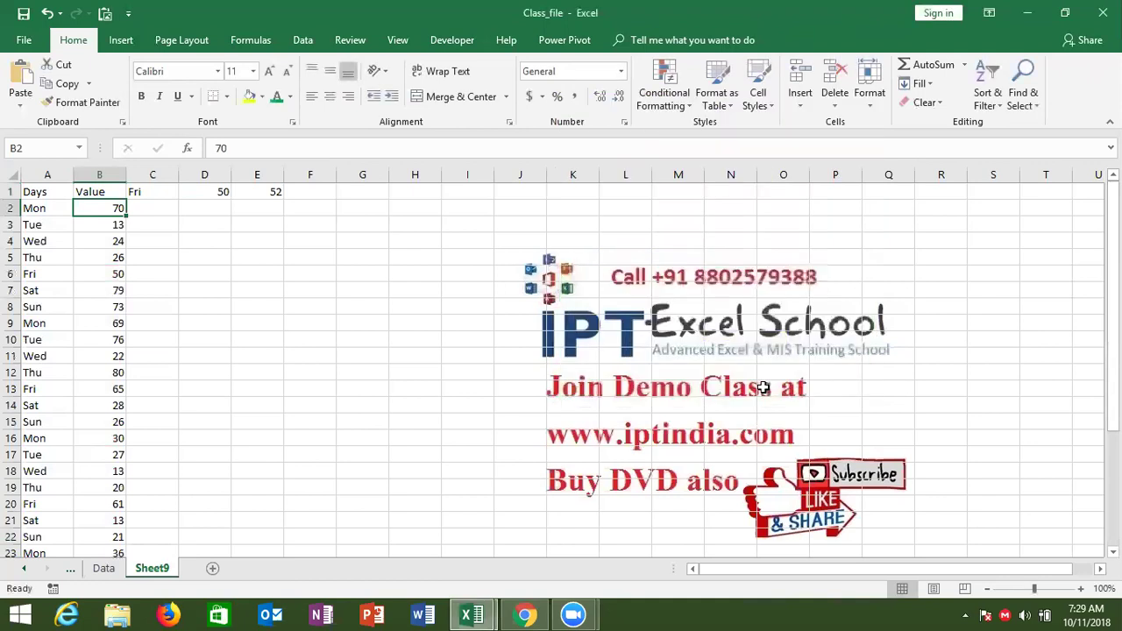
Step: Create another formula rule on B2 with =AND($A2=$C$1,$B2=$E$1)
click(681, 107)
click(687, 308)
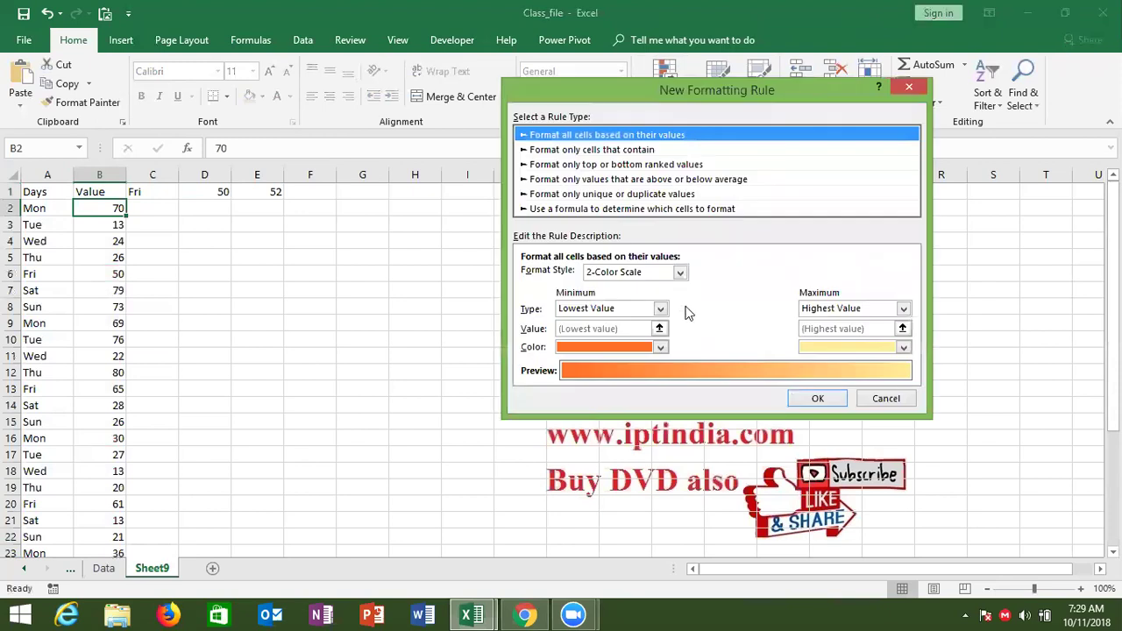
click(600, 209)
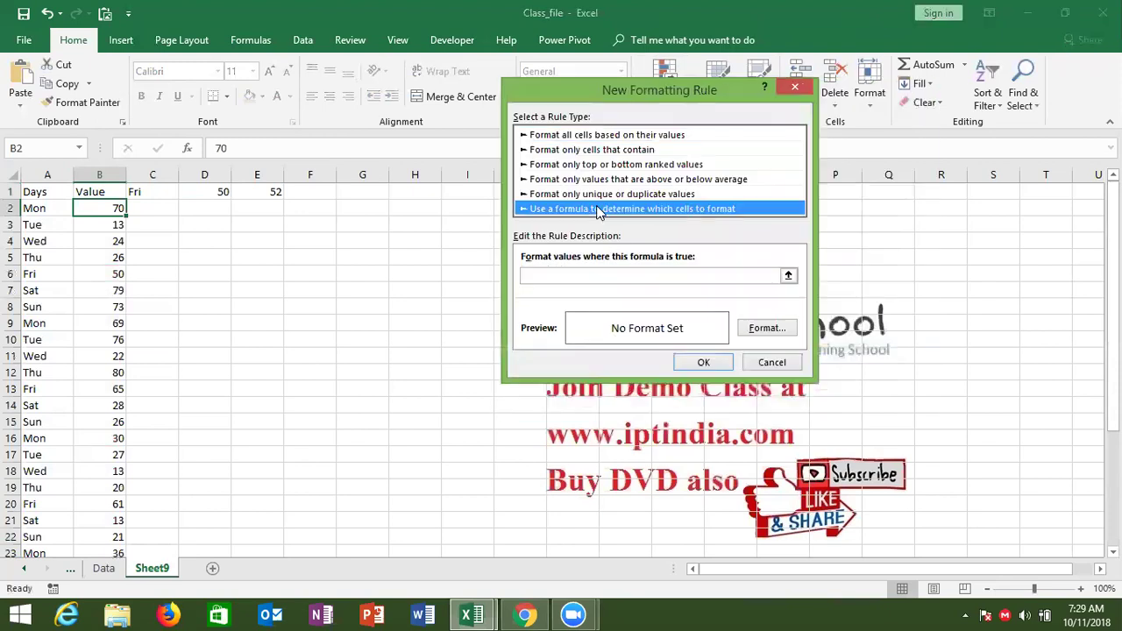
click(577, 277)
text(=and($A2=$C$1,$B2=$D$1))
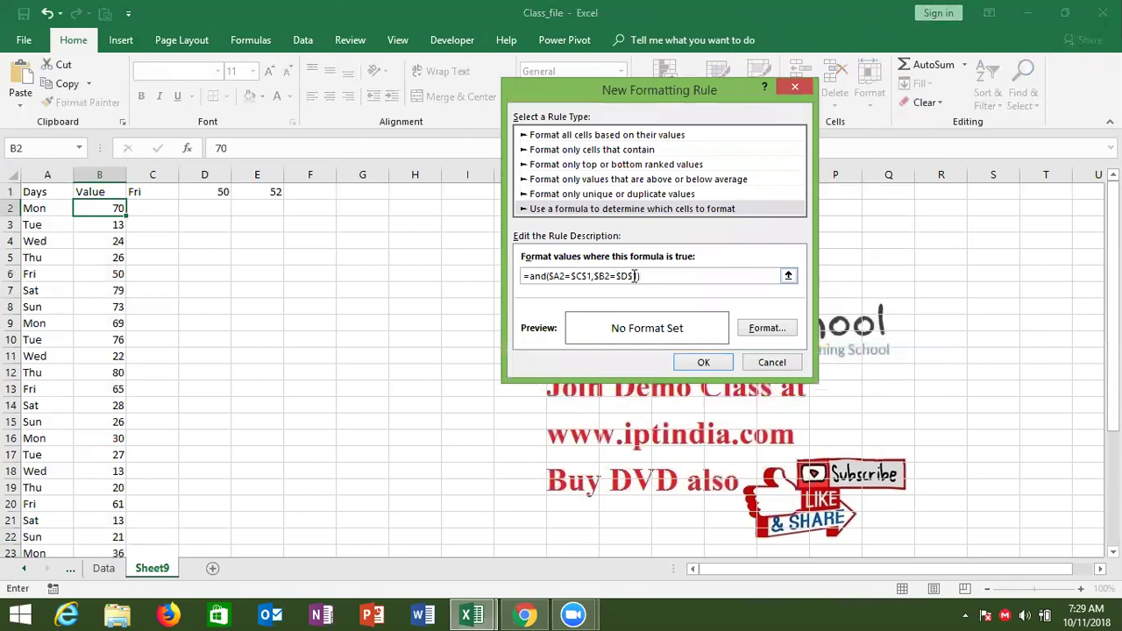
key(Left)
key(Left)
key(Left)
key(BackSpace)
text(e)
Step: Set this rule's fill to yellow and save it
click(759, 329)
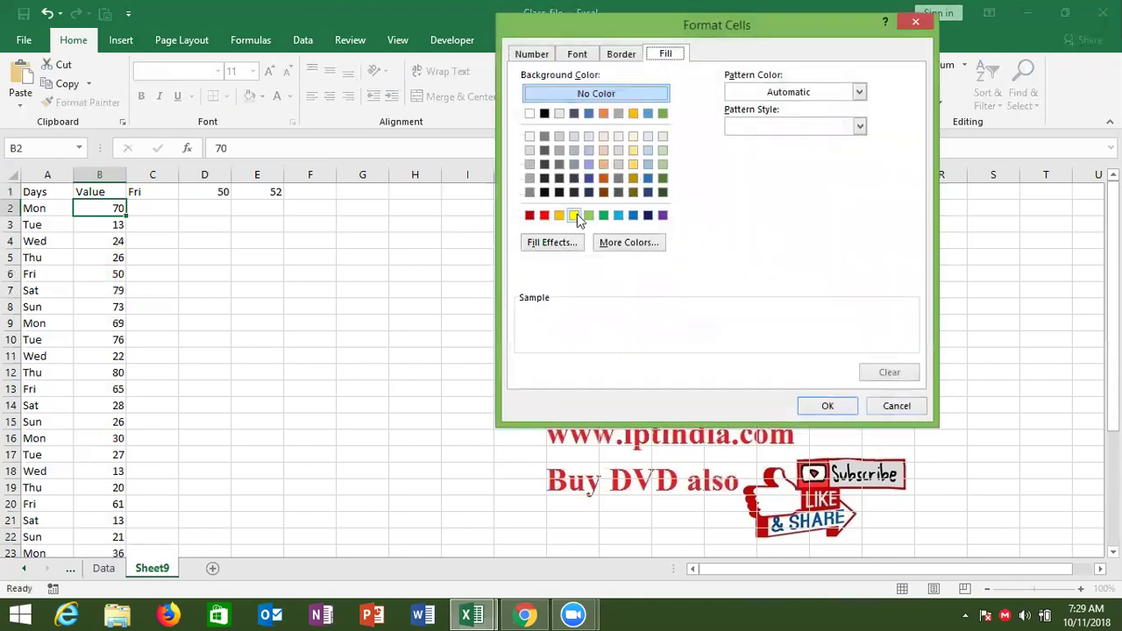
click(574, 215)
click(824, 405)
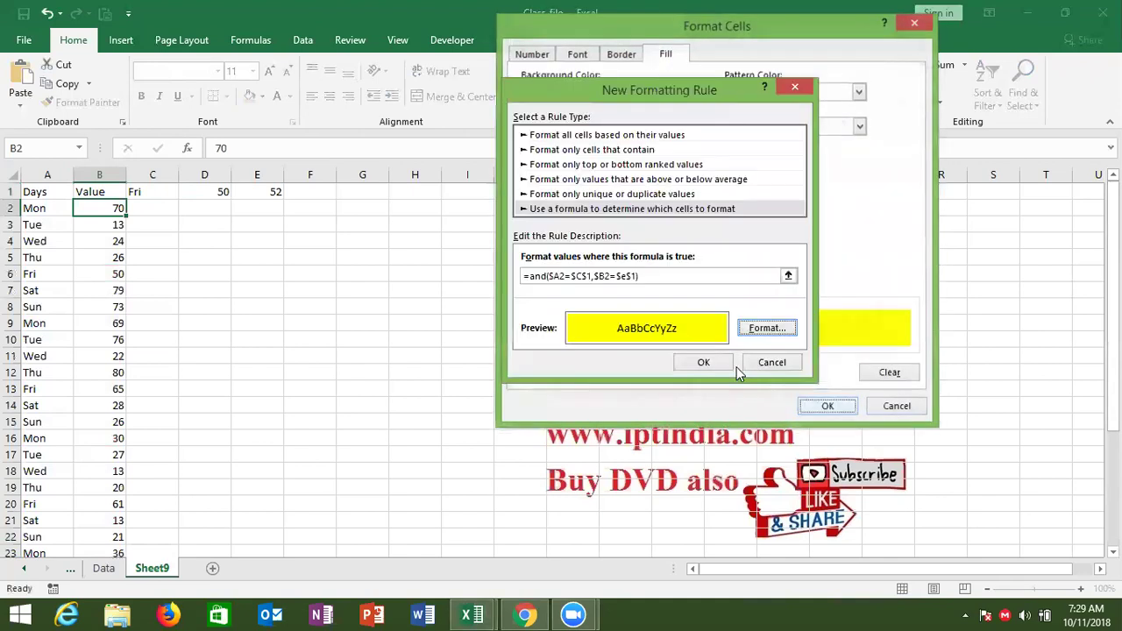
click(703, 362)
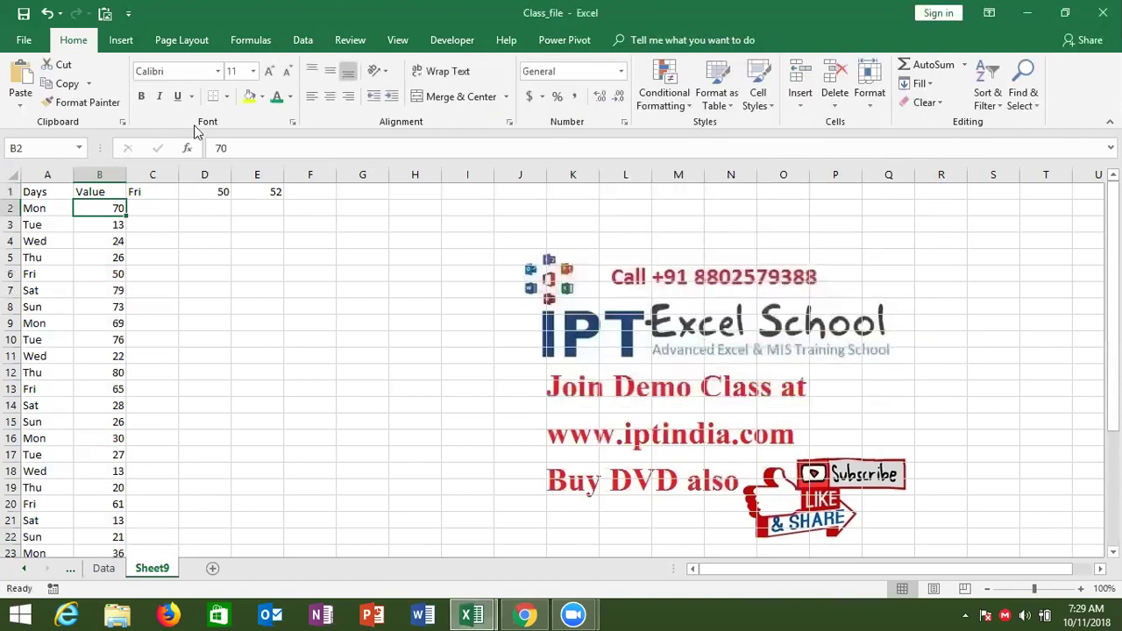
Step: Format-paint B2's yellow rules down B2:B32, highlighting Friday's 50 in B6 and 52 in B27
click(102, 100)
drag(104, 211, 93, 601)
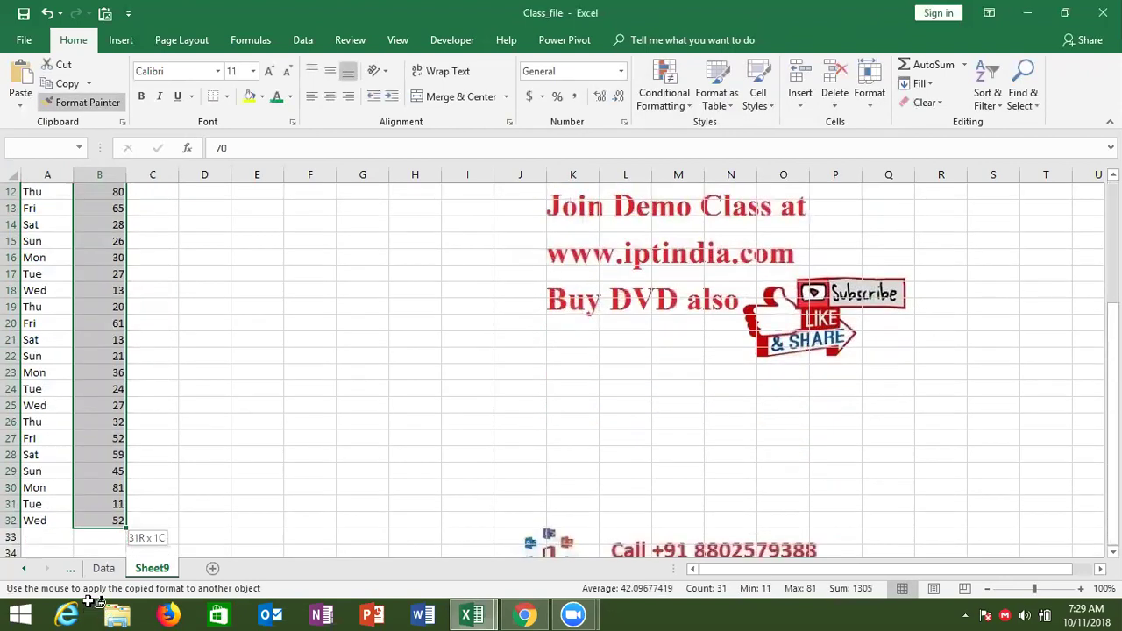
drag(93, 602, 91, 517)
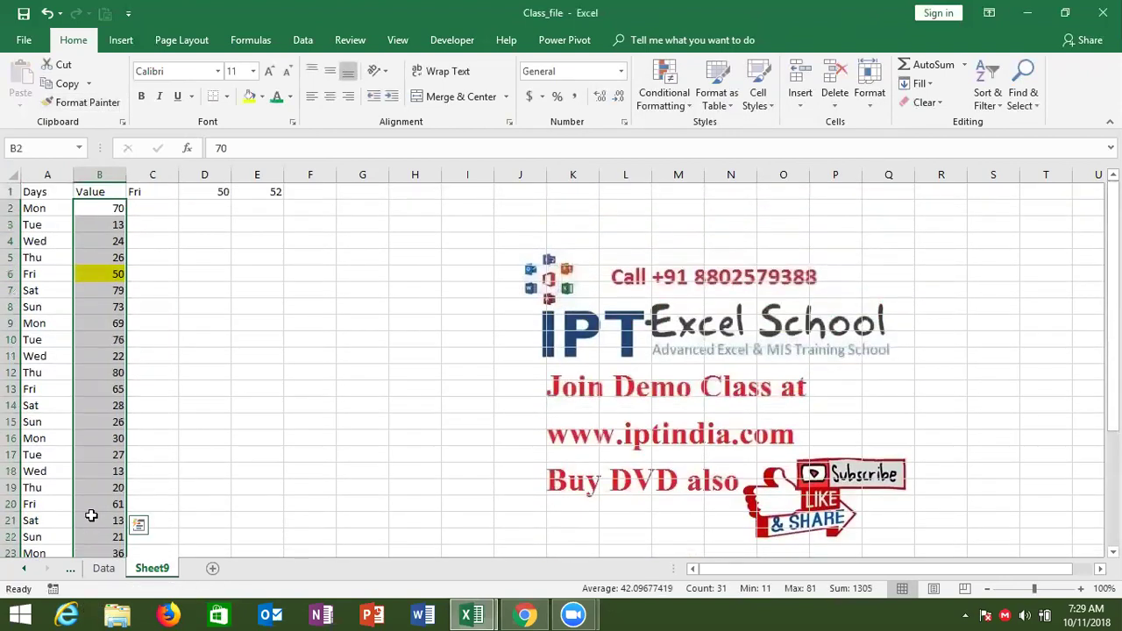
click(521, 403)
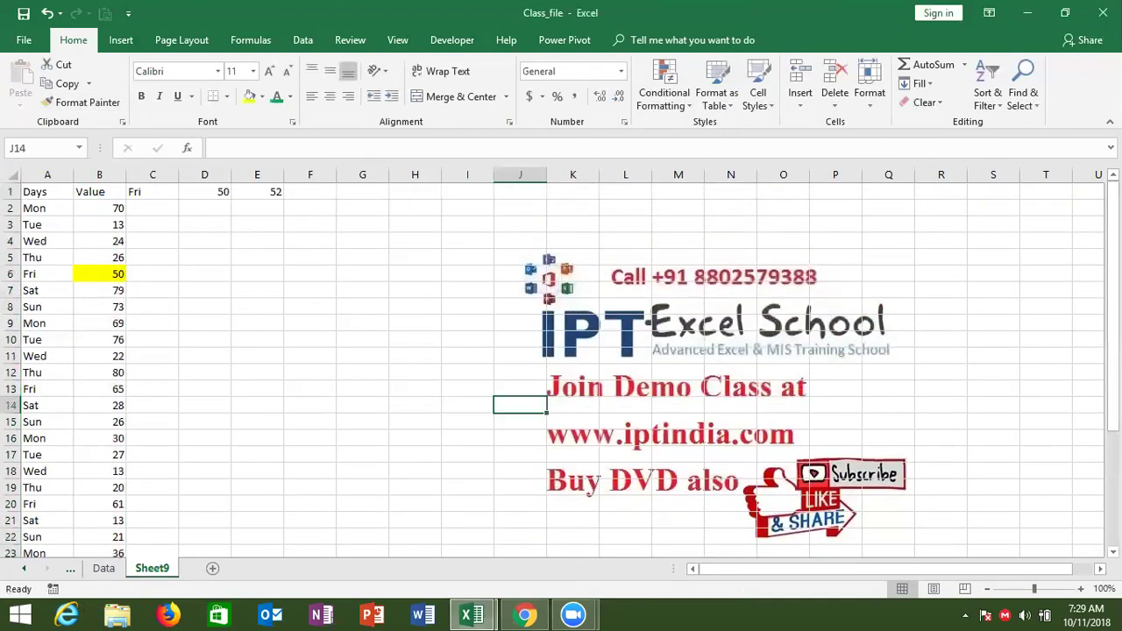
drag(1112, 280, 1112, 302)
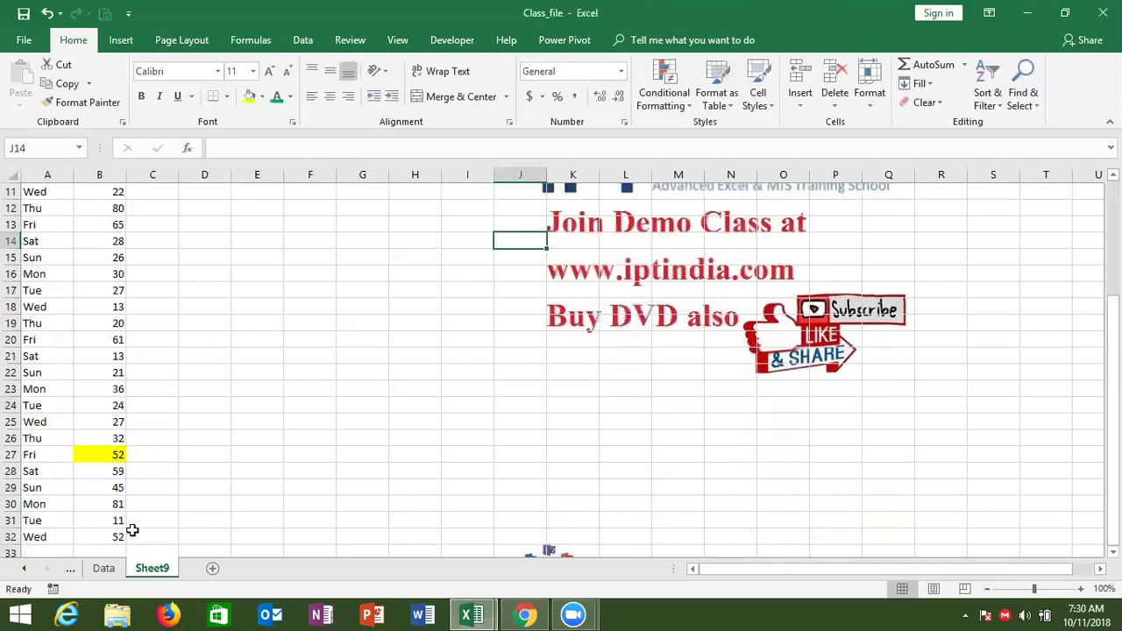
drag(1111, 418, 1092, 154)
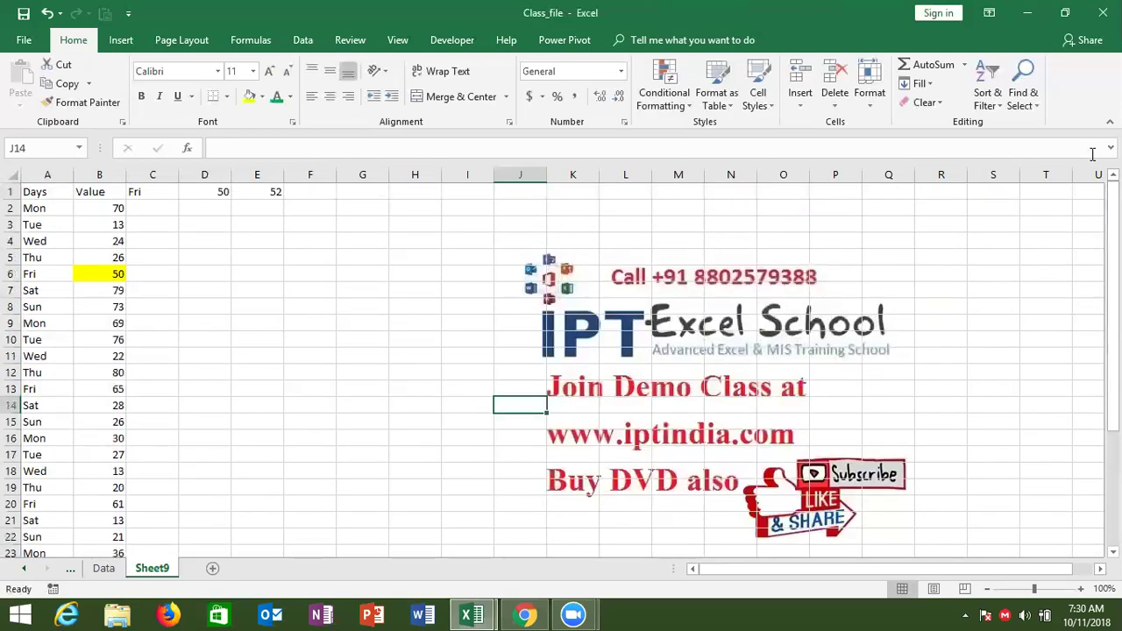